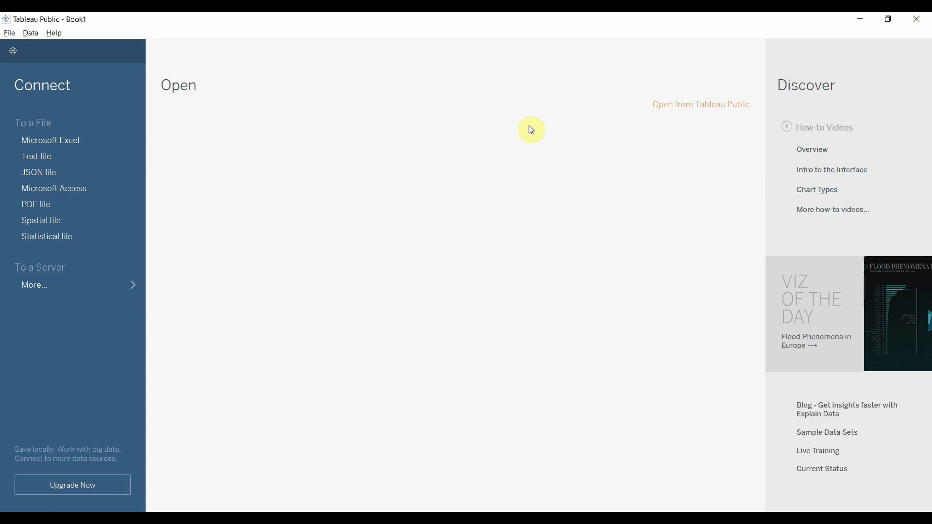
# Connect to the Microsoft Excel file Bookshop.xlsx in the Small Datasets folder
pyautogui.click(63, 139)
pyautogui.click(316, 241)
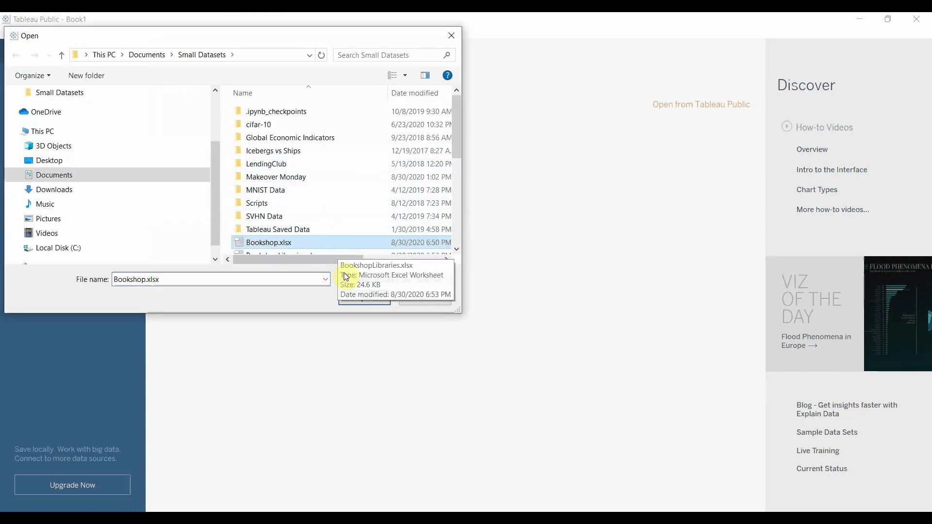
pyautogui.click(354, 297)
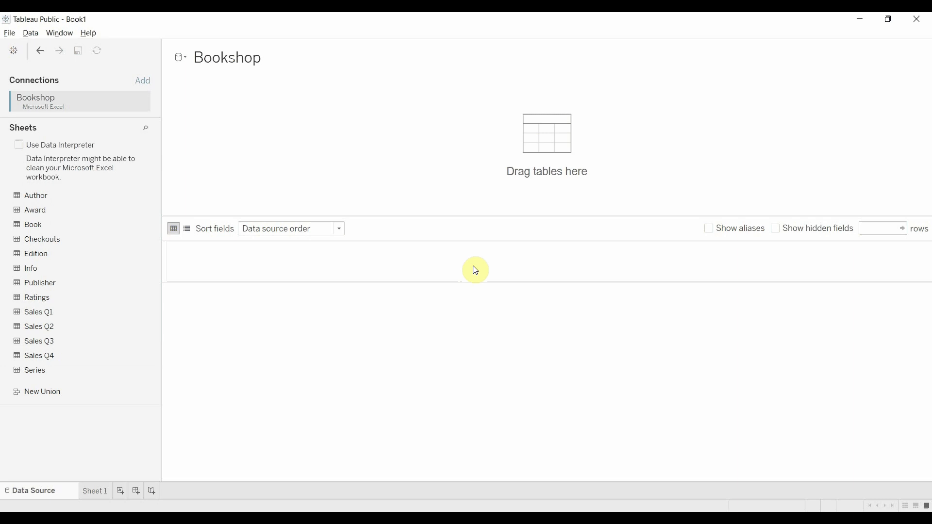
# Add the Book table to the data source canvas and relate the Award table to it
pyautogui.moveTo(49, 224); pyautogui.dragTo(211, 134)
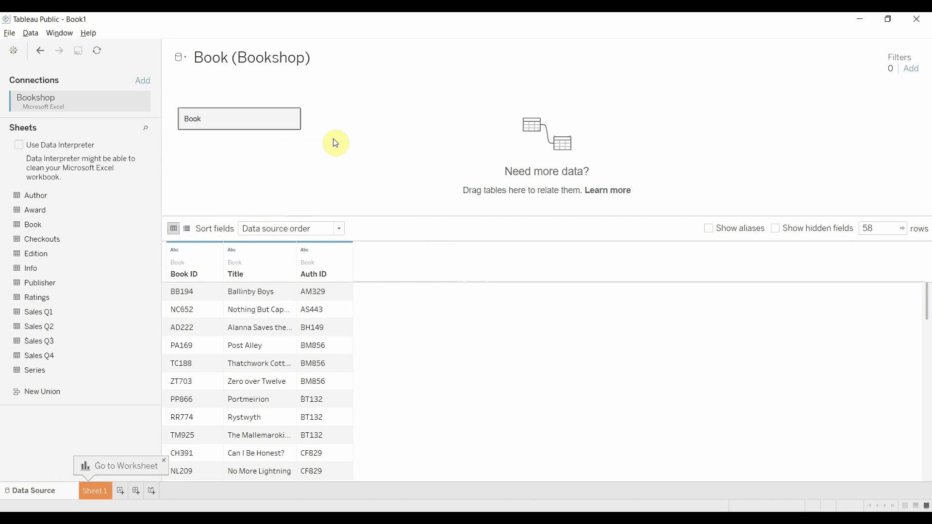
pyautogui.moveTo(78, 209); pyautogui.dragTo(378, 139)
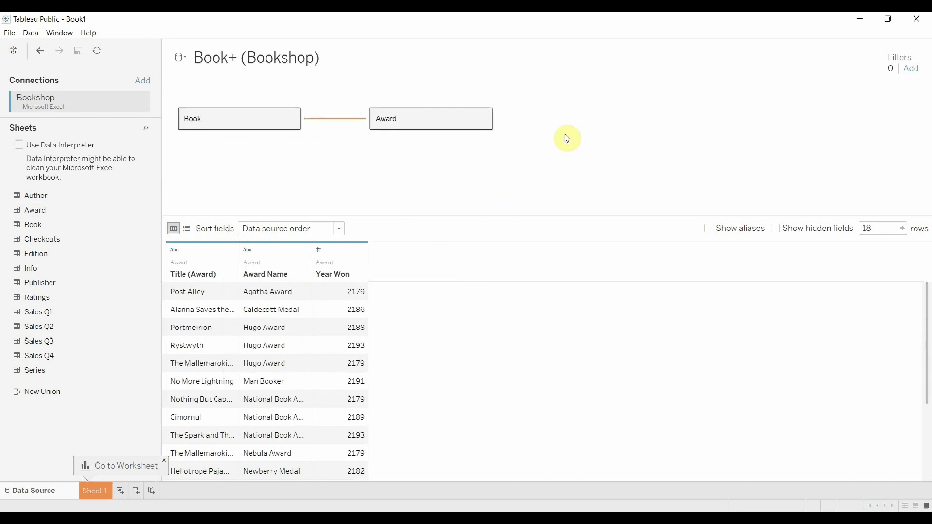
pyautogui.moveTo(434, 184); pyautogui.dragTo(438, 156)
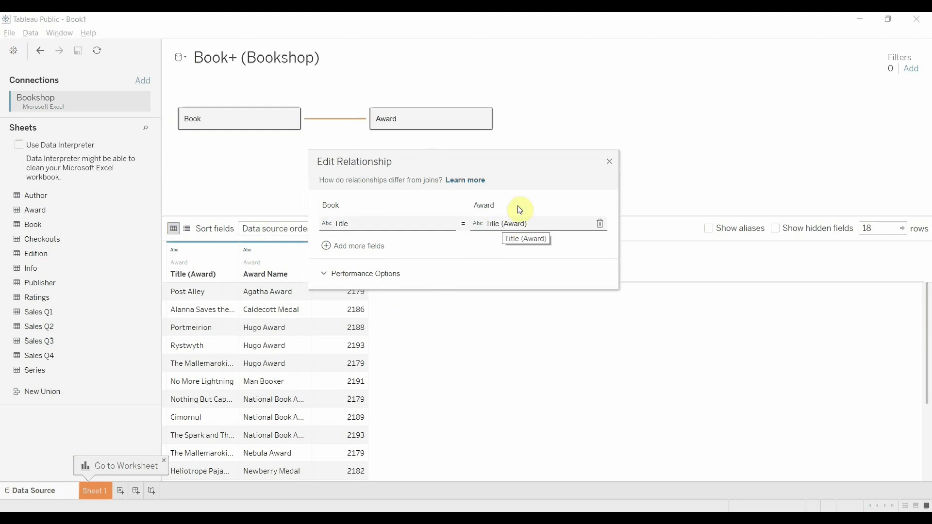
# Review the fields available for an extra match in the Book–Award relationship and expand its performance options
pyautogui.click(330, 246)
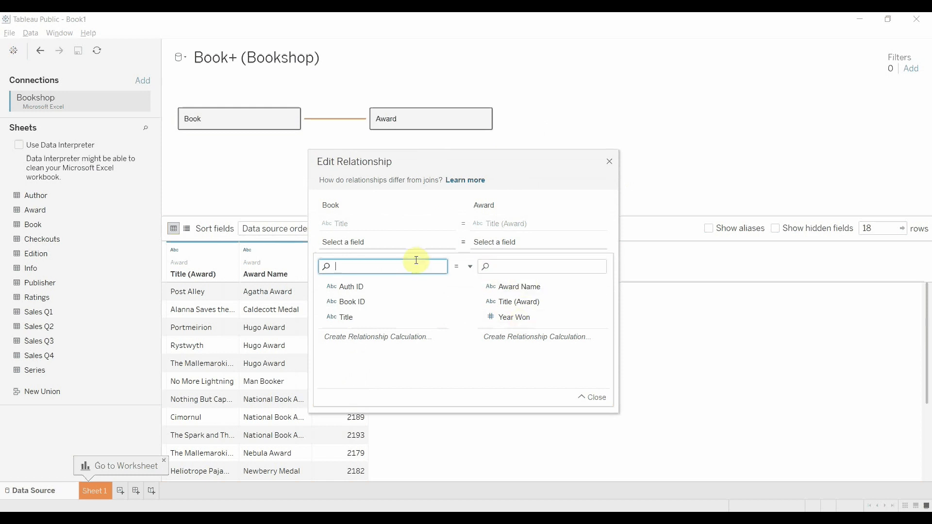
pyautogui.click(589, 398)
pyautogui.click(380, 274)
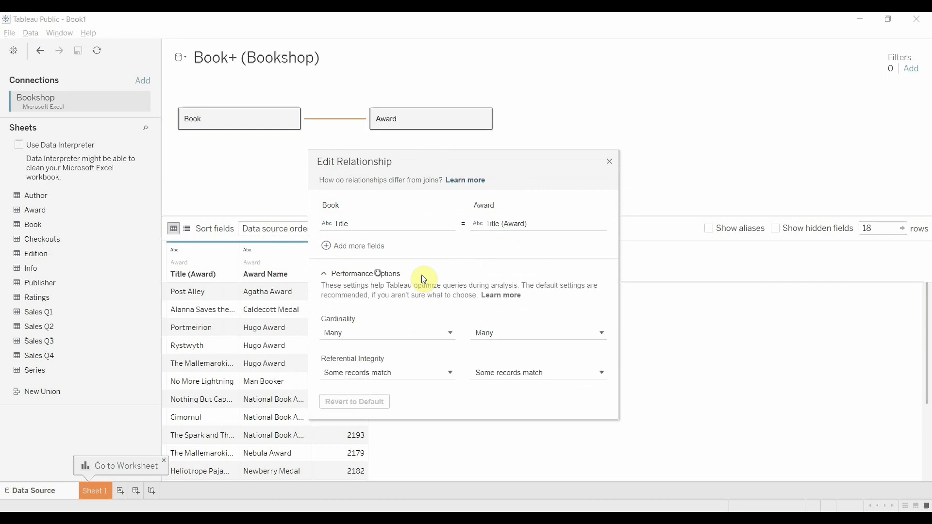
pyautogui.moveTo(449, 159); pyautogui.dragTo(465, 145)
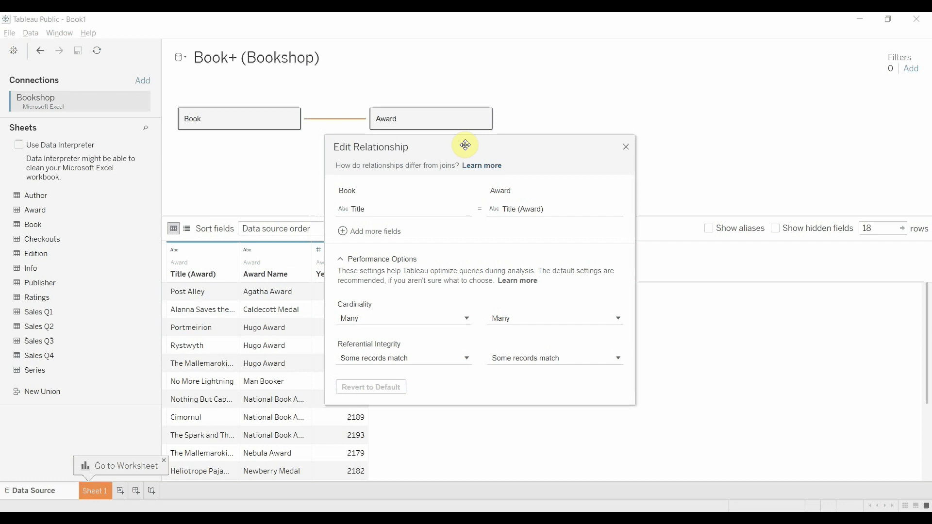
# Try One as the cardinality on the Award side of the relationship, and set it back to Many
pyautogui.click(506, 321)
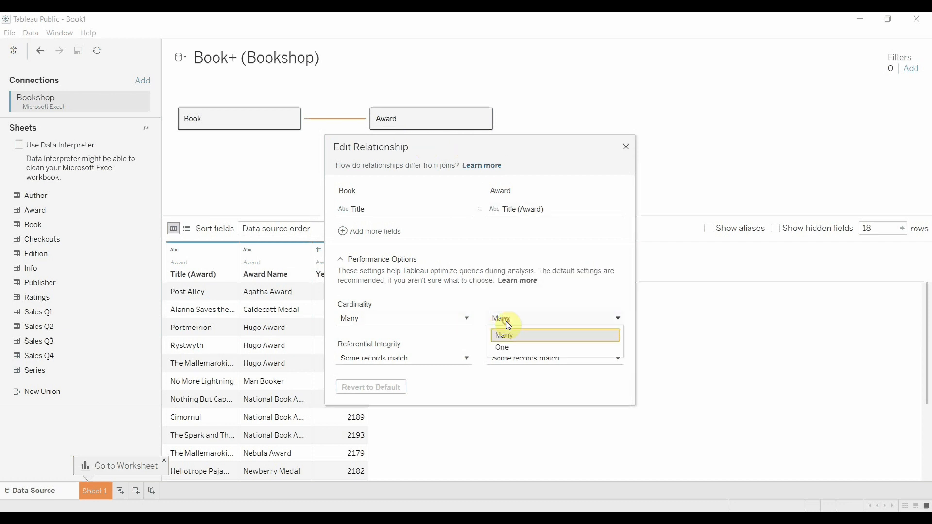
pyautogui.click(515, 348)
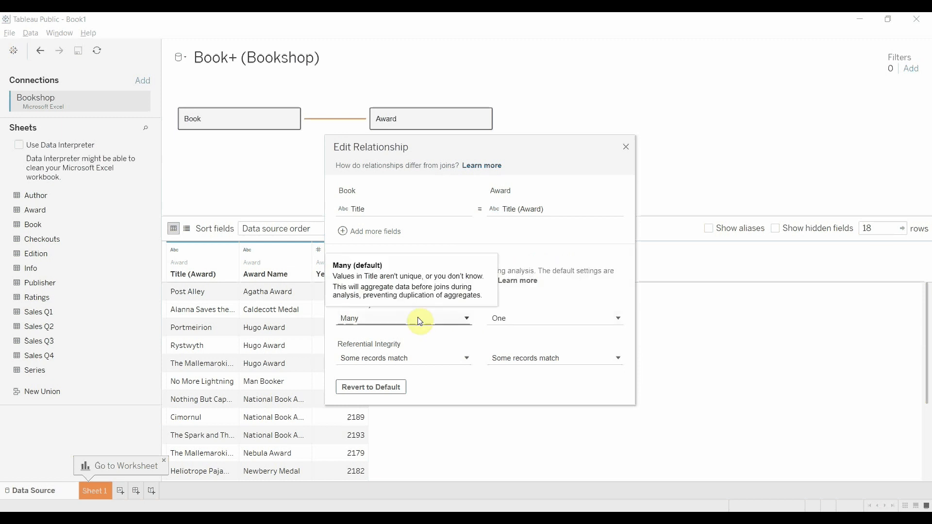
pyautogui.click(518, 320)
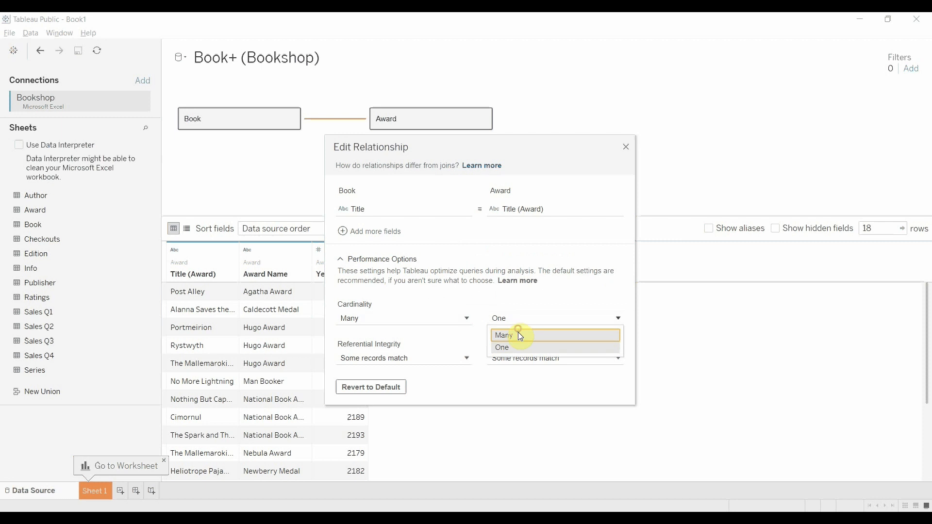
pyautogui.click(520, 336)
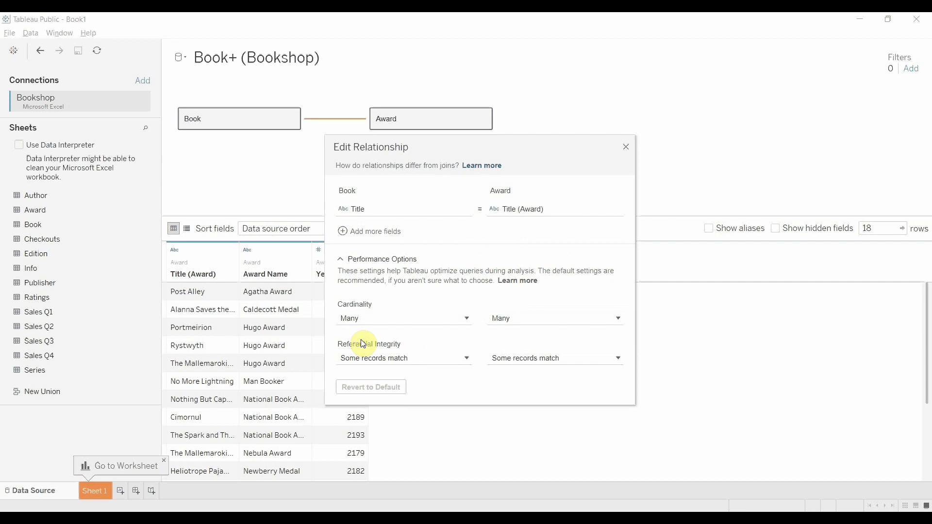
# Examine the referential integrity choices on the Book side of the relationship and close the relationship settings
pyautogui.click(403, 362)
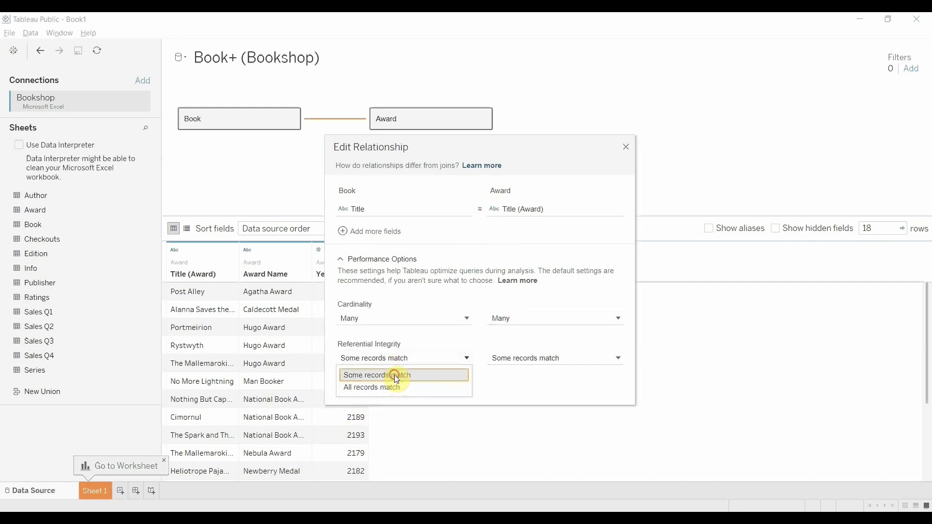
pyautogui.click(415, 359)
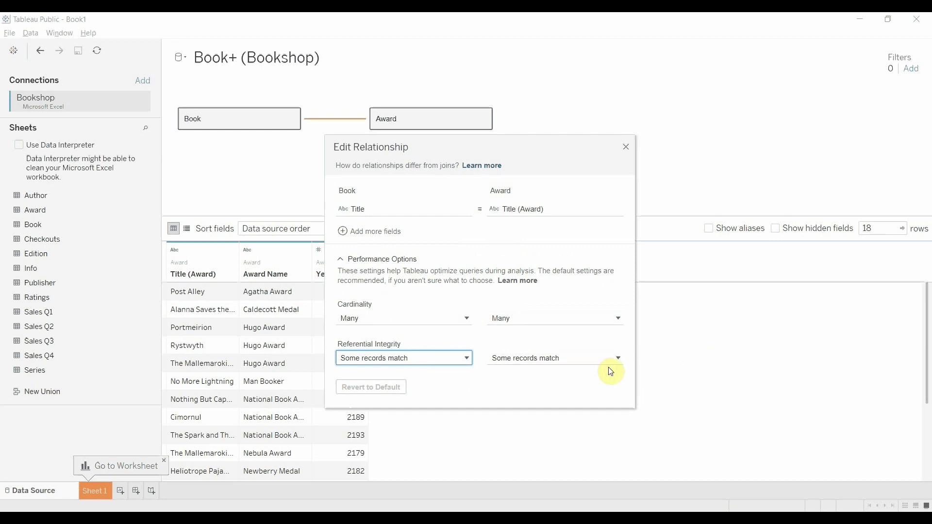
pyautogui.click(485, 393)
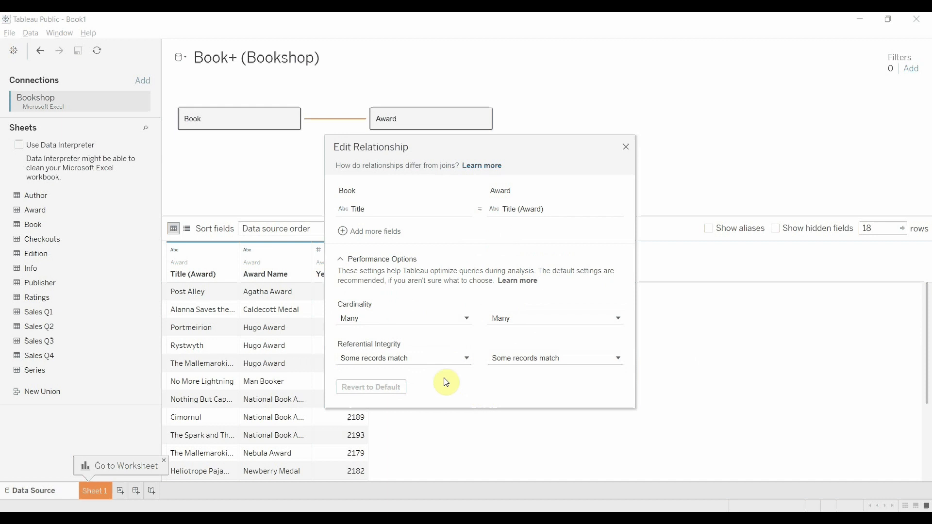
pyautogui.click(442, 362)
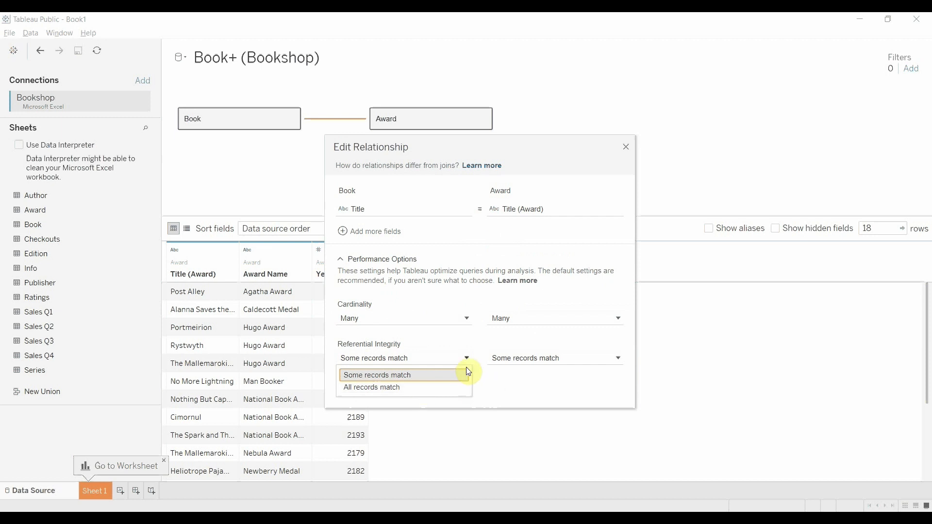
pyautogui.click(489, 376)
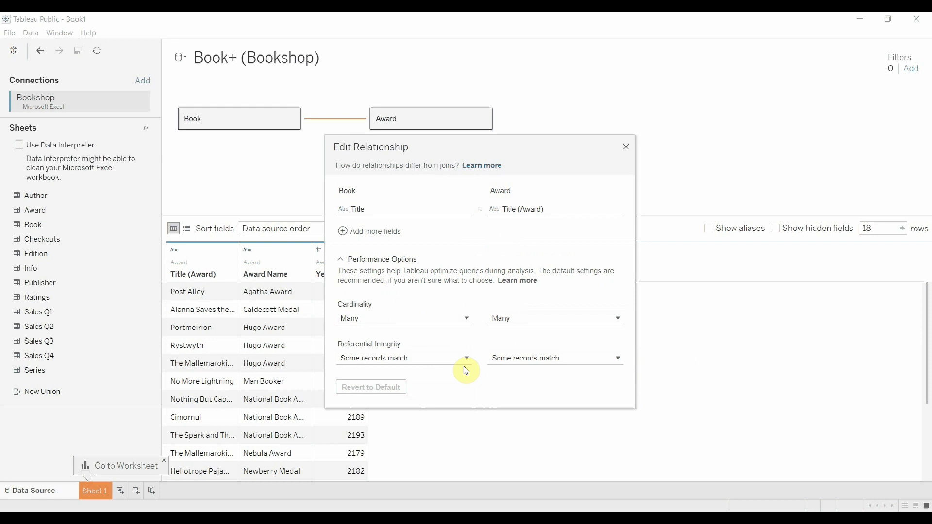
pyautogui.click(625, 147)
# Relate the Author table to Book on the author ID fields and review the relationship's performance options
pyautogui.moveTo(33, 195); pyautogui.dragTo(437, 185)
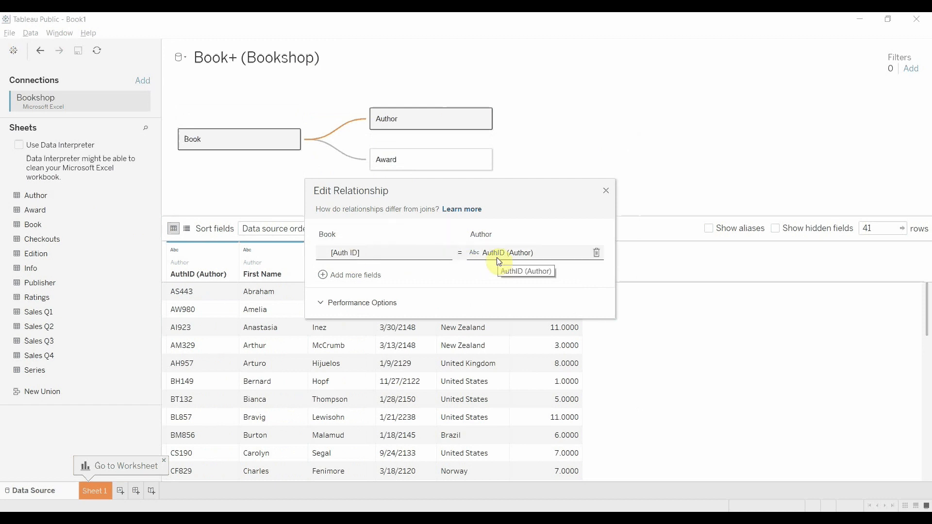
pyautogui.click(398, 303)
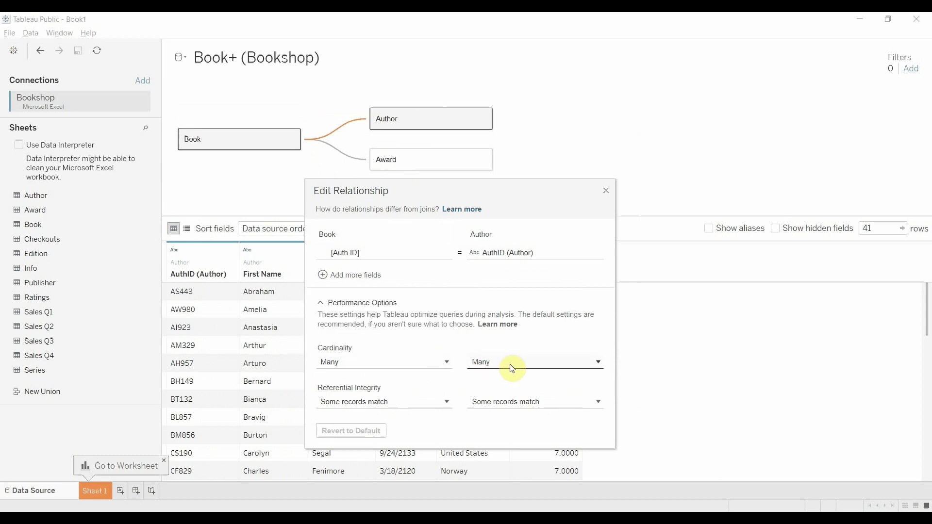
pyautogui.click(606, 191)
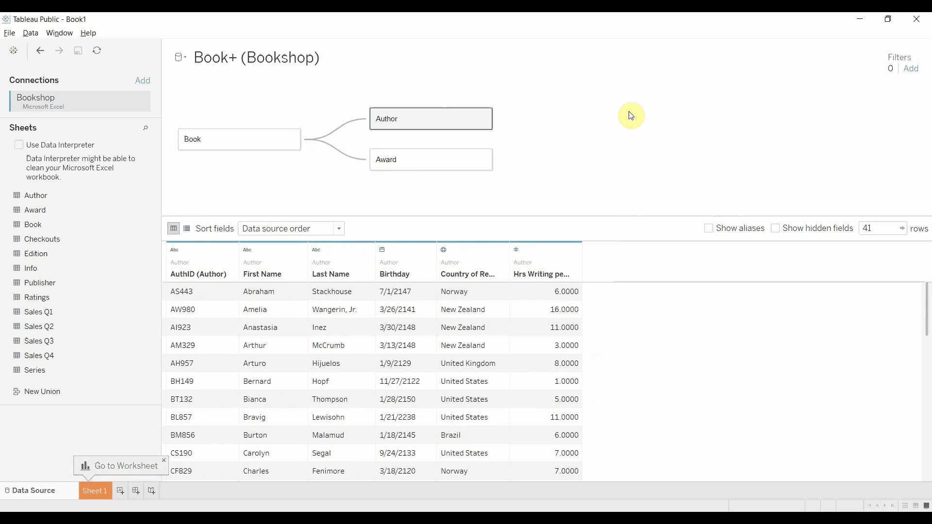
# Add the Info table related to Book and choose Book ID as the Book table's matching field
pyautogui.moveTo(31, 268); pyautogui.dragTo(392, 197)
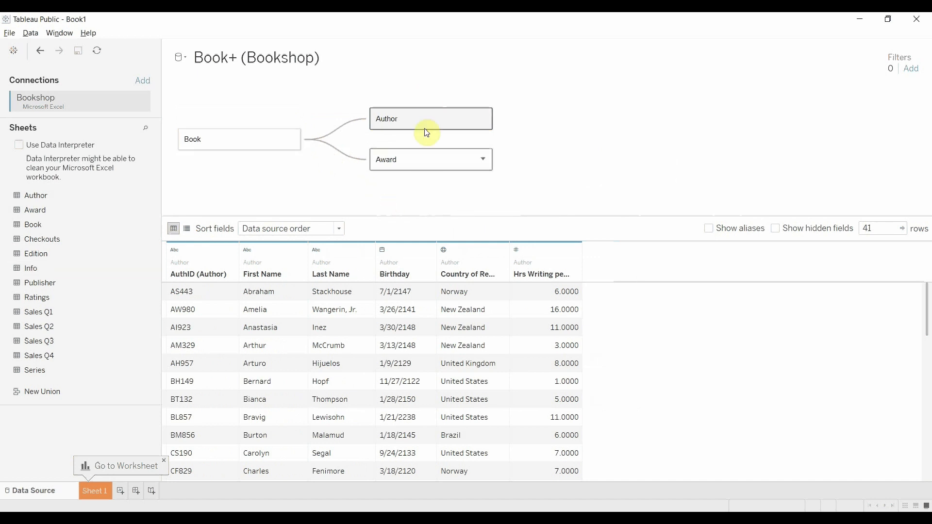
pyautogui.moveTo(411, 124); pyautogui.dragTo(609, 83)
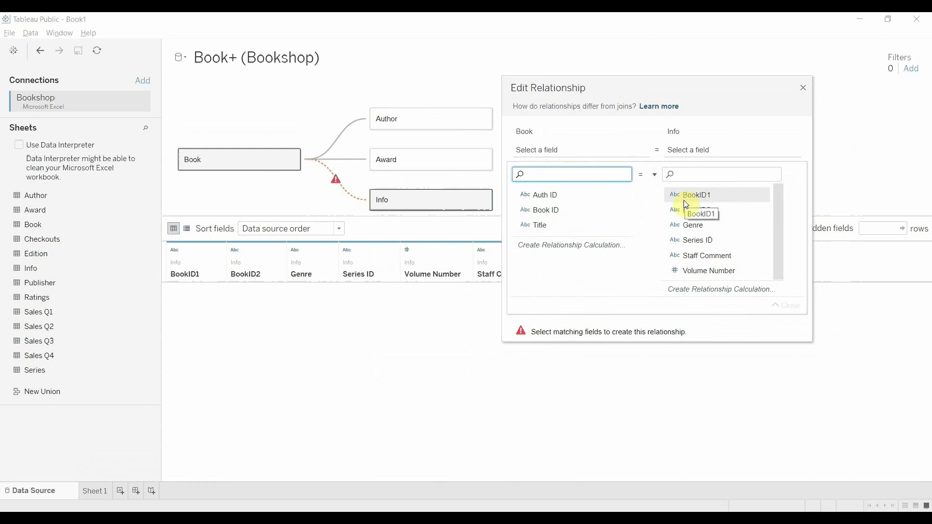
pyautogui.click(563, 211)
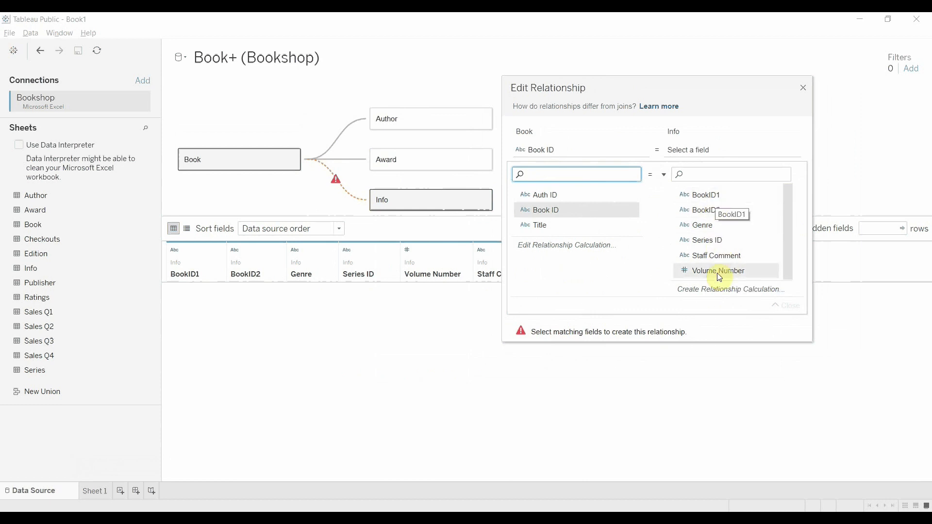
# Create the relationship calculation [BookID1] + [BookID2] as Info's matching field, and preview the ID values in the Book and Info tables
pyautogui.click(714, 288)
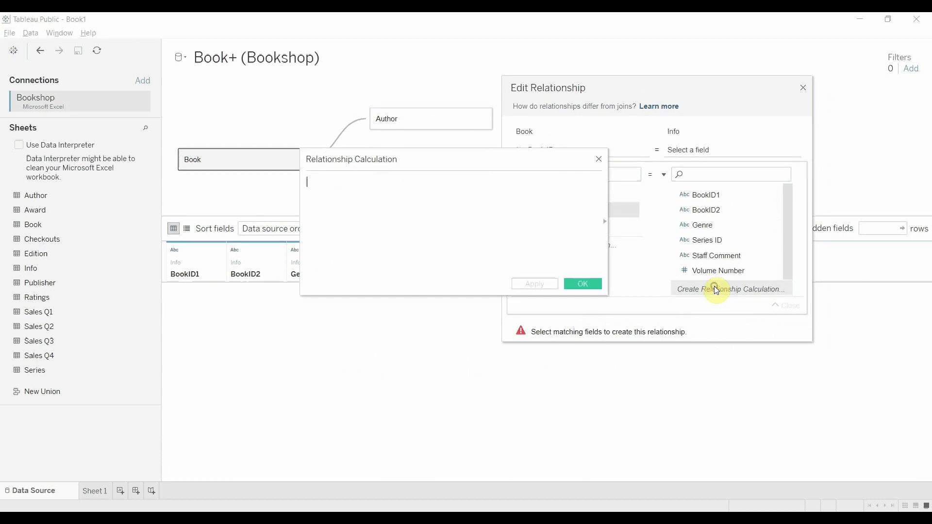
pyautogui.click(605, 223)
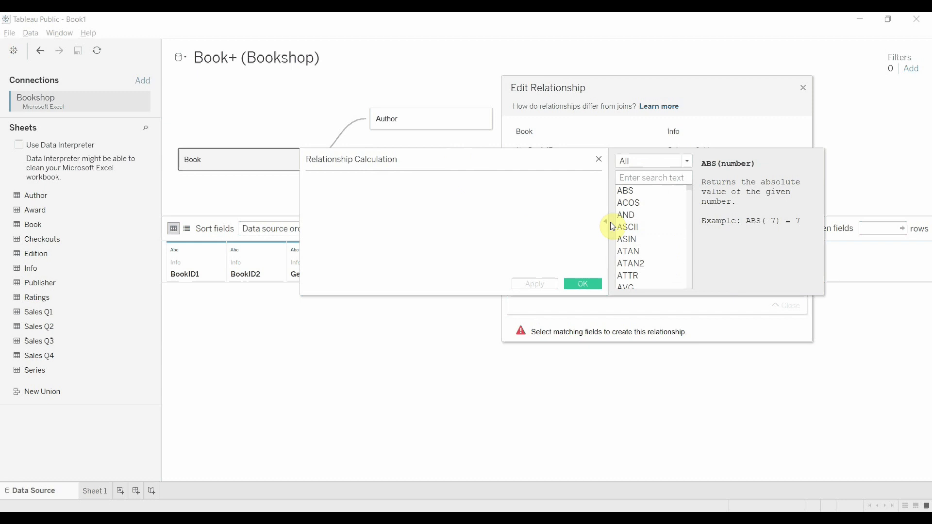
pyautogui.click(606, 237)
pyautogui.click(336, 202)
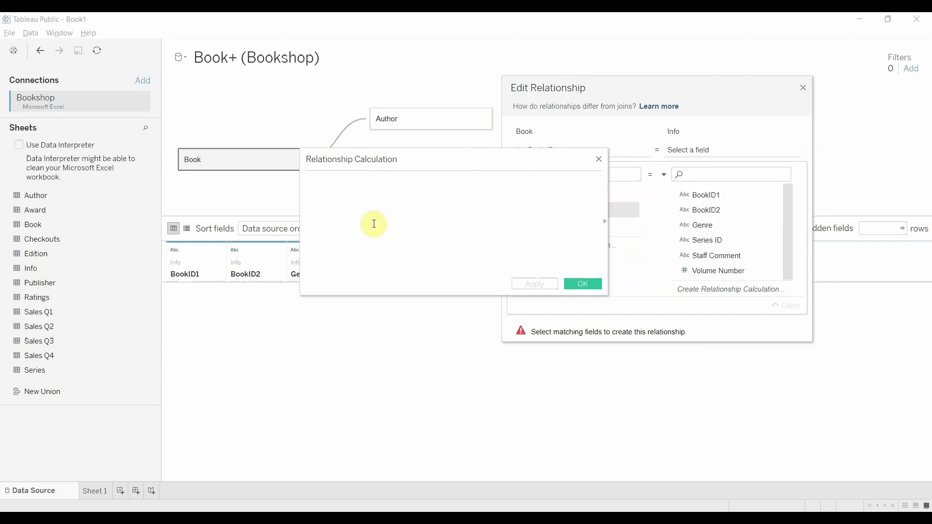
pyautogui.write('[BookID1]')
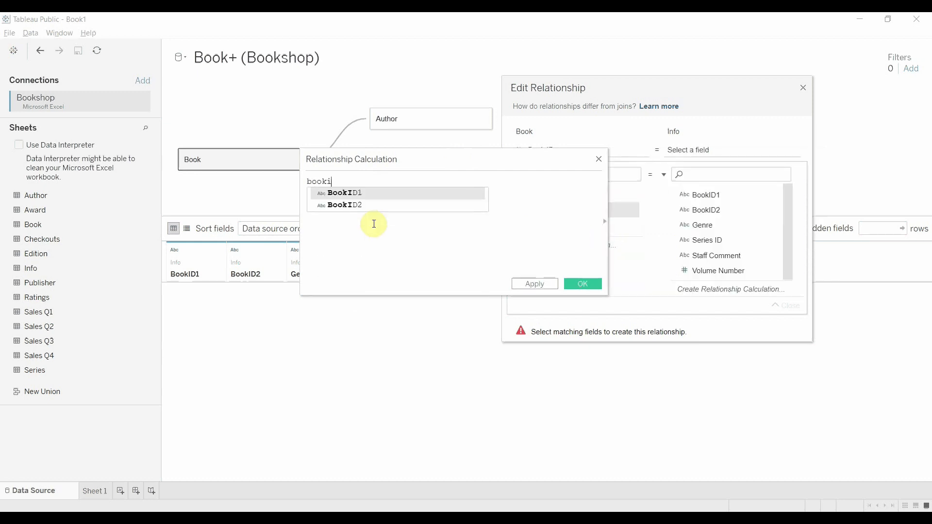
pyautogui.write(' + booki')
pyautogui.press('Return')
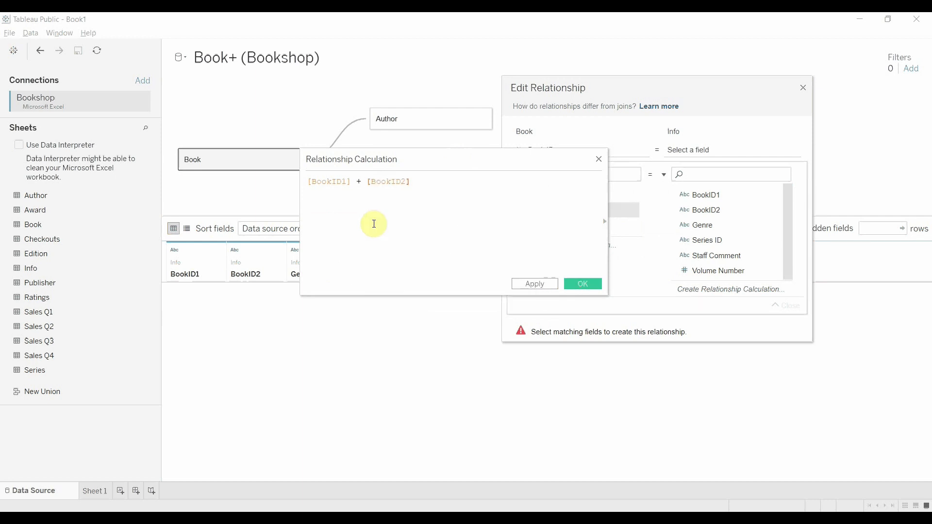
pyautogui.click(534, 283)
pyautogui.click(582, 284)
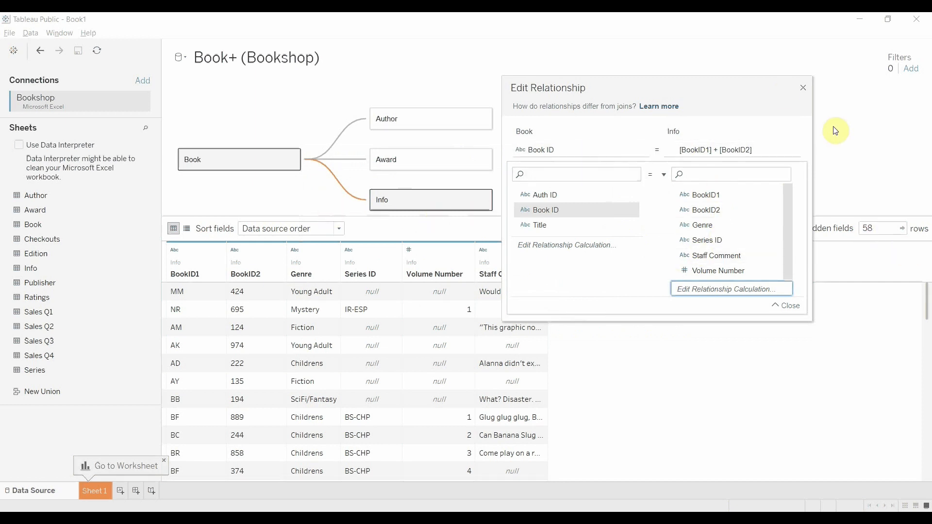
pyautogui.click(803, 87)
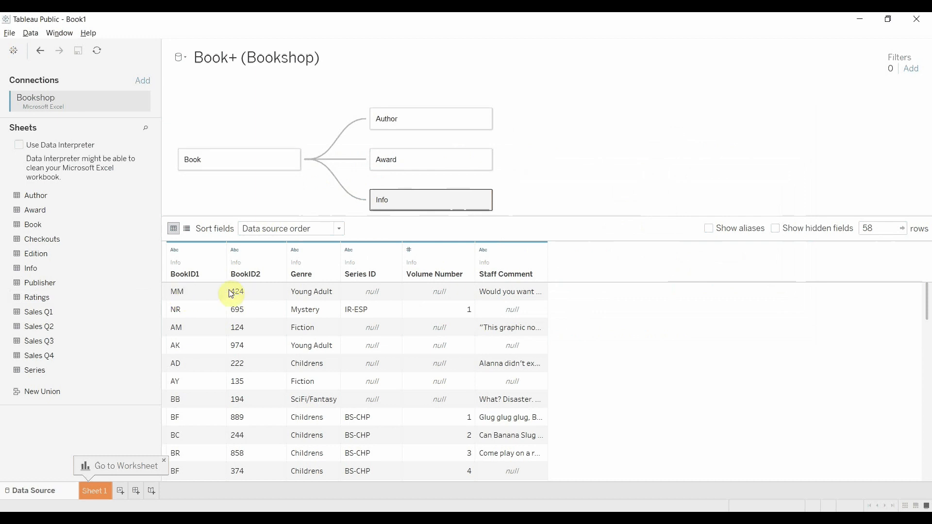
pyautogui.click(232, 158)
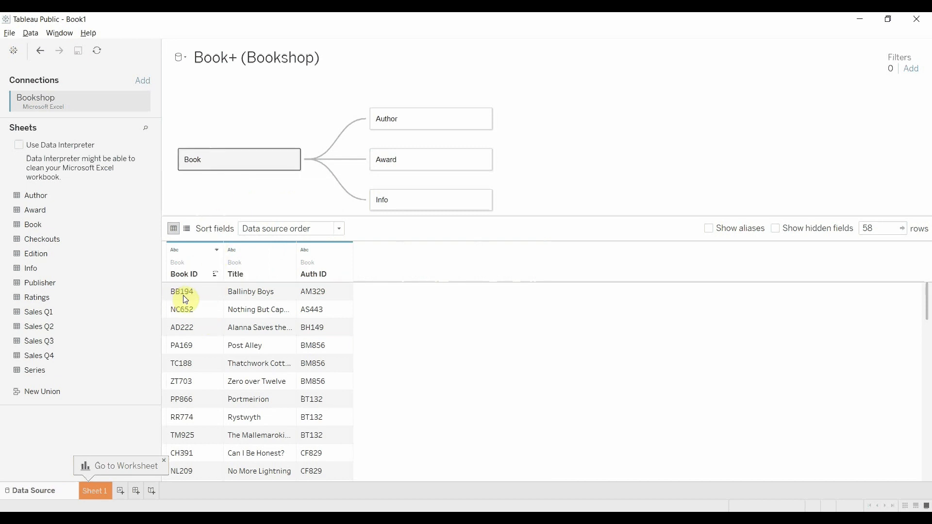
pyautogui.click(439, 199)
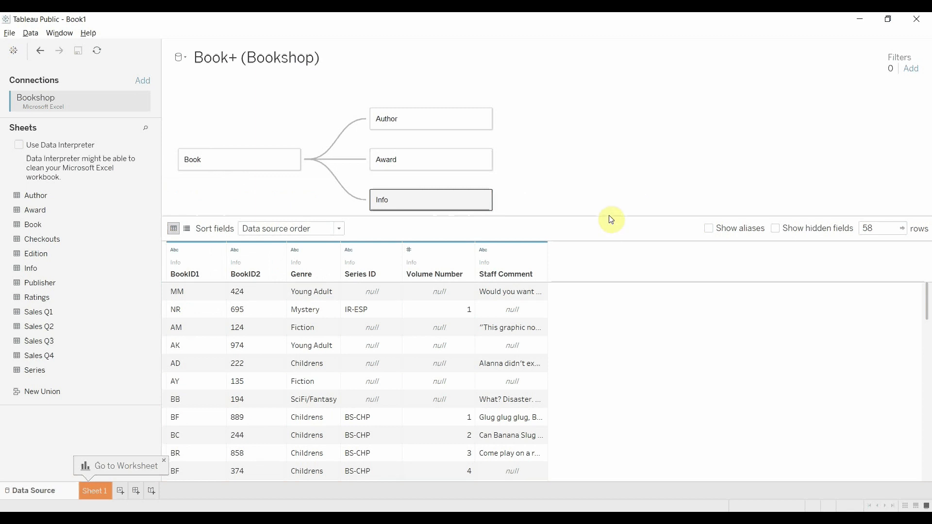
# Relate the Edition table to Book, accepting the proposed match of Book ID to BookID (Edition)
pyautogui.moveTo(54, 256); pyautogui.dragTo(334, 125)
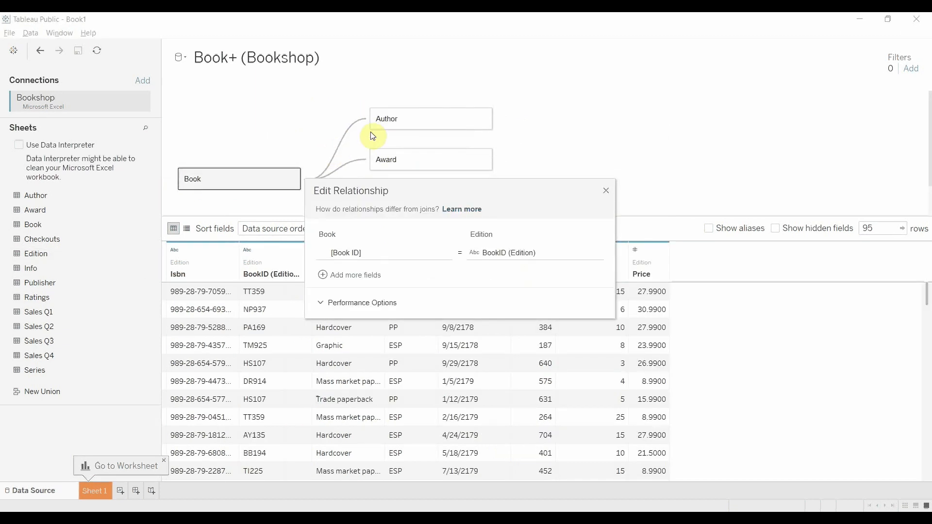
pyautogui.click(607, 191)
# Add the Sales Q1 table and relate it to Edition, matching Isbn to ISBN (Sales Q1)
pyautogui.scroll(-2, 566, 160)
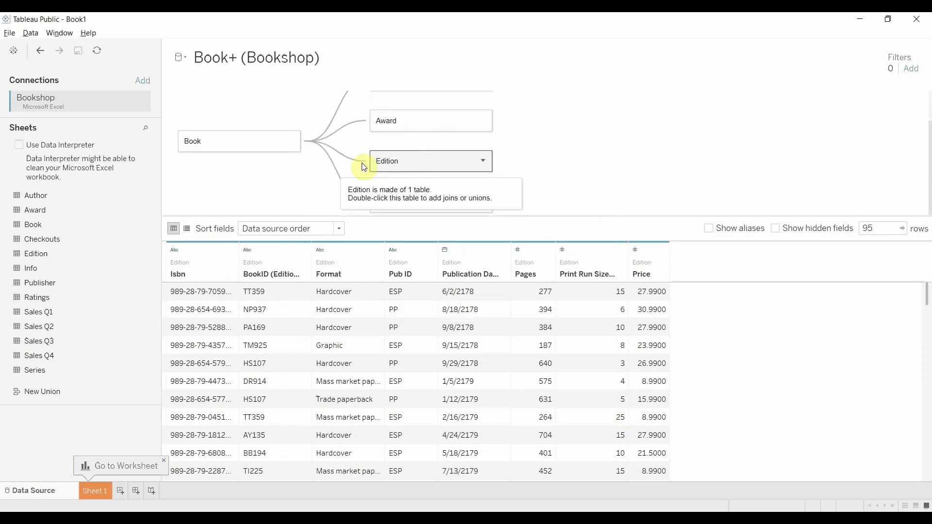
pyautogui.moveTo(62, 313); pyautogui.dragTo(593, 200)
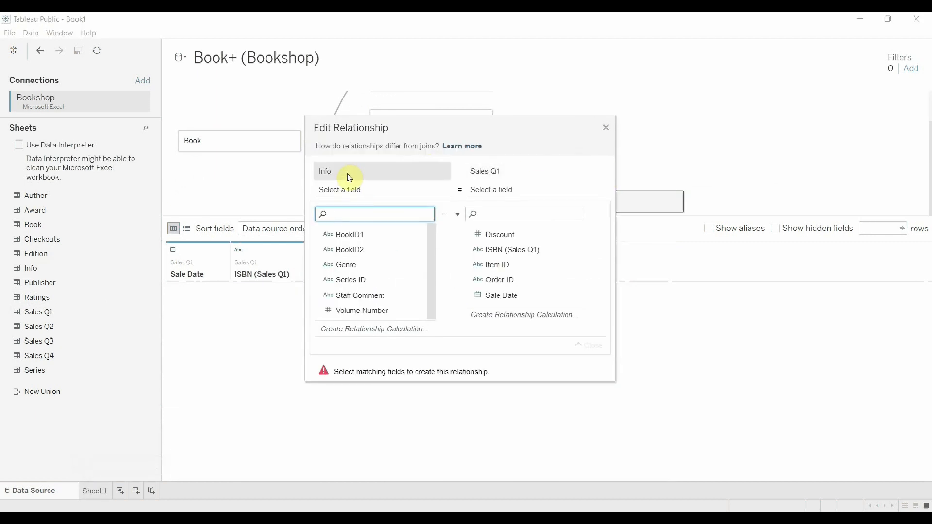
pyautogui.click(376, 173)
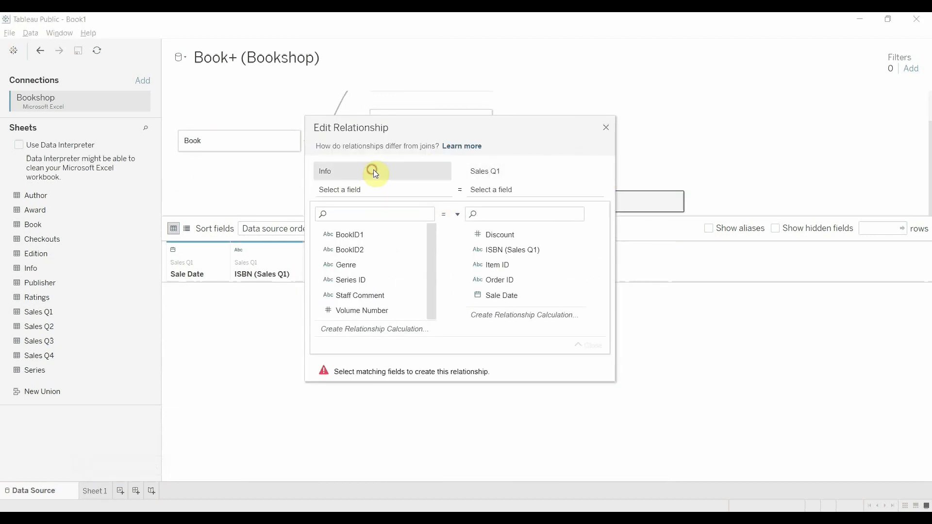
pyautogui.click(605, 128)
pyautogui.moveTo(596, 202); pyautogui.dragTo(604, 151)
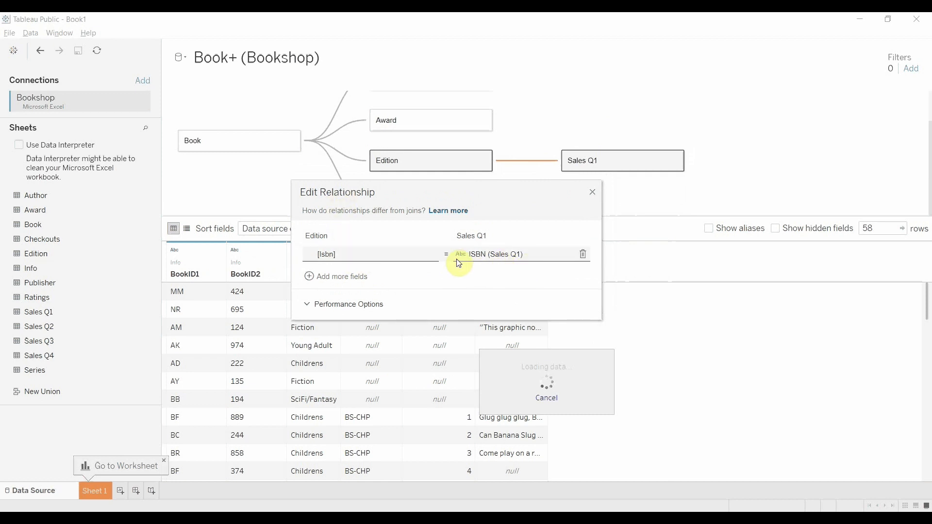
pyautogui.click(592, 191)
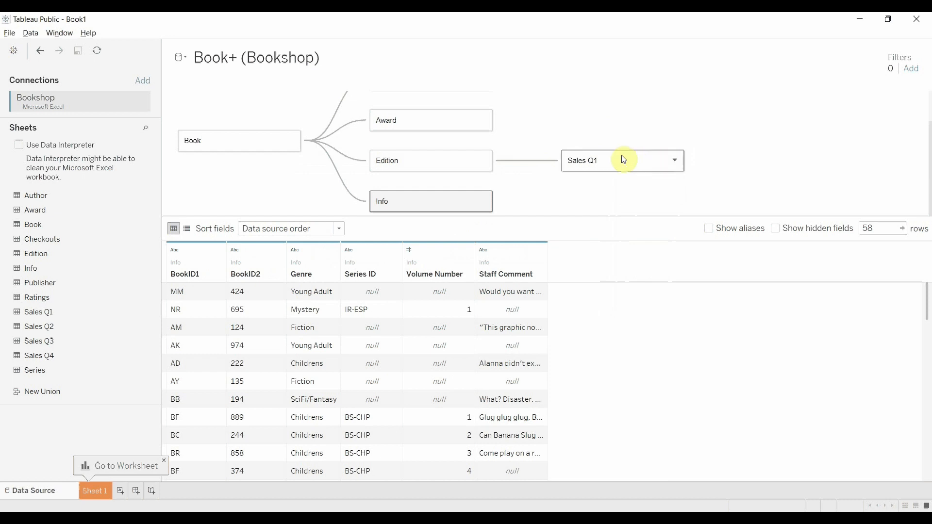
# Union the Sales Q2 sheet with the Sales Q1 table in the data model
pyautogui.scroll(2, 397, 133)
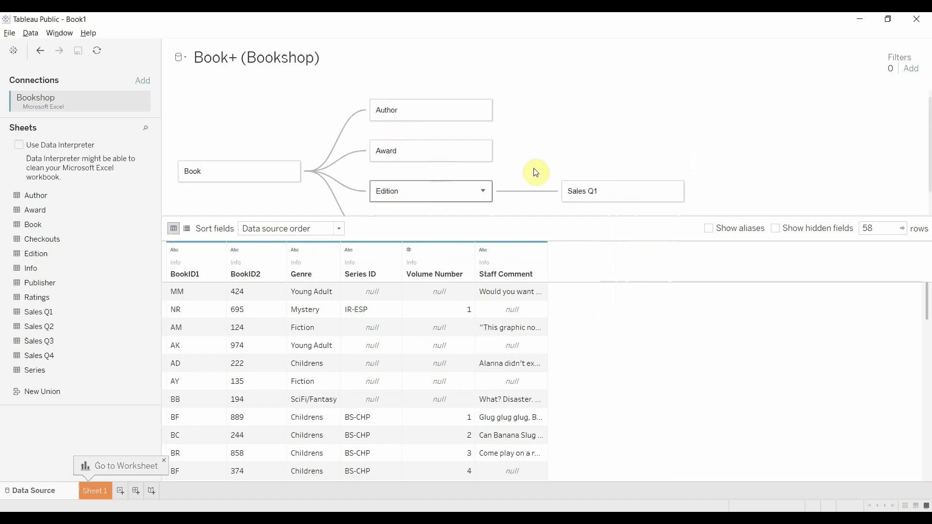
pyautogui.scroll(-2, 714, 156)
pyautogui.scroll(-1, 715, 156)
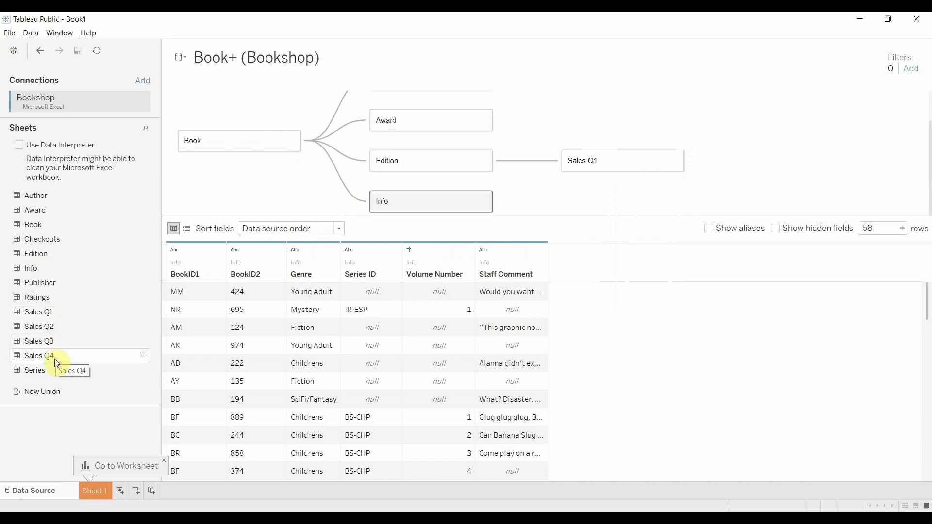
pyautogui.moveTo(47, 328)
pyautogui.mouseDown()
pyautogui.moveTo(112, 351)
pyautogui.moveTo(432, 306)
pyautogui.moveTo(172, 301)
pyautogui.moveTo(40, 323)
pyautogui.mouseUp()
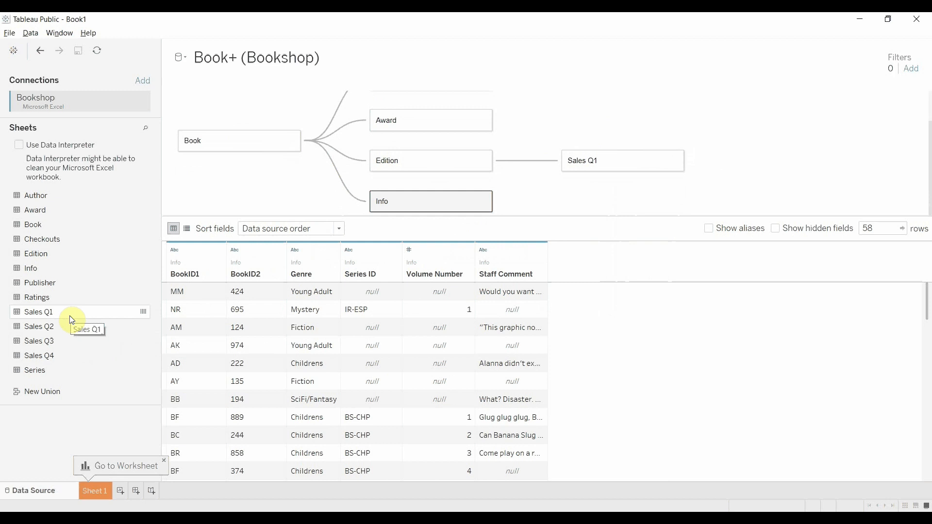
pyautogui.moveTo(49, 332); pyautogui.dragTo(617, 170)
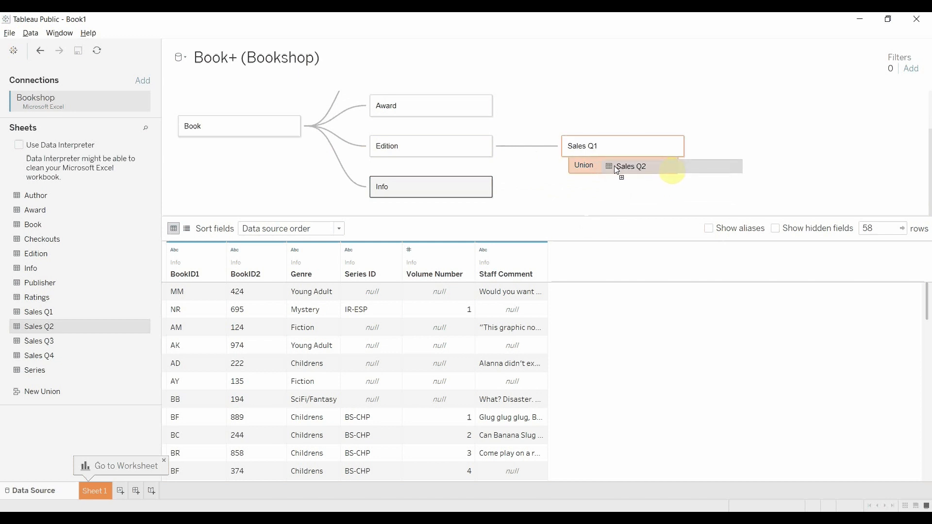
pyautogui.moveTo(616, 170); pyautogui.dragTo(617, 172)
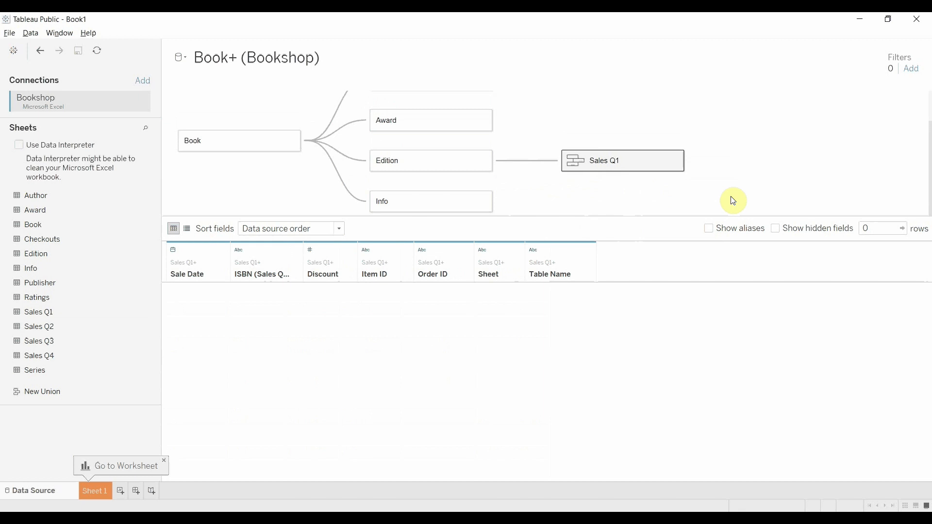
# Edit the union inside the Sales Q1 table to add the Sales Q3 and Sales Q4 sheets
pyautogui.moveTo(585, 168)
pyautogui.moveTo(622, 161)
pyautogui.doubleClick(620, 165)
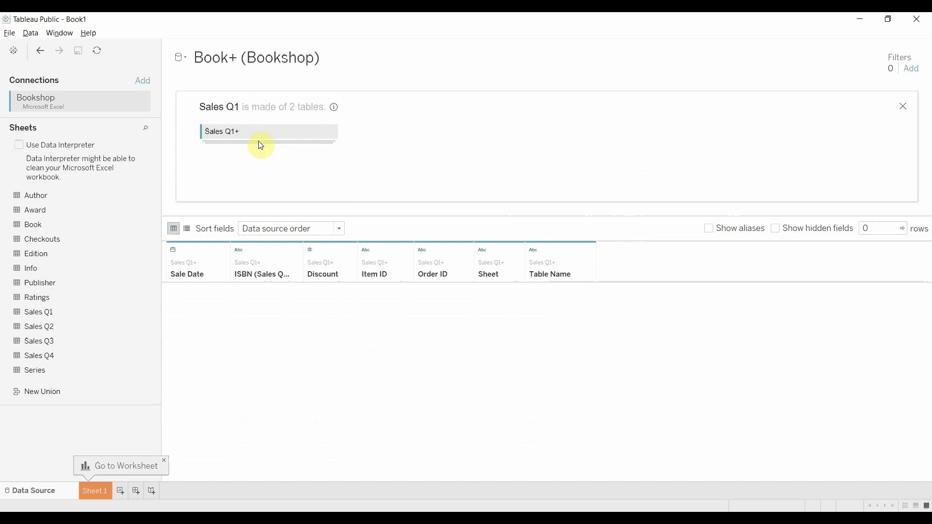
pyautogui.click(331, 132)
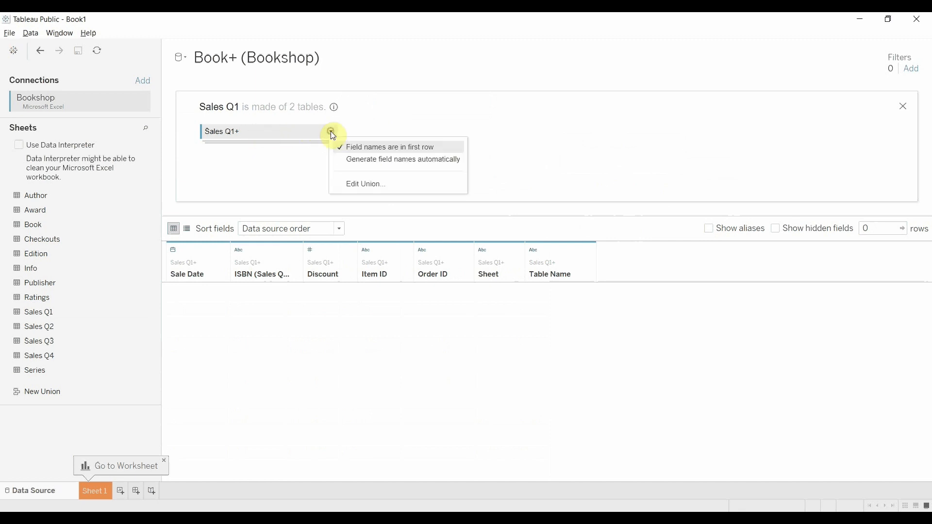
pyautogui.click(365, 184)
pyautogui.moveTo(452, 116); pyautogui.dragTo(455, 59)
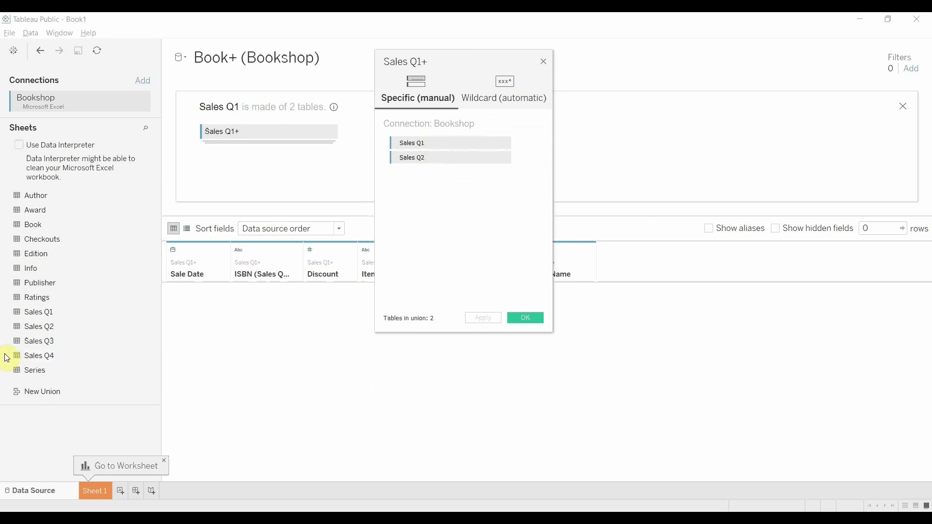
pyautogui.moveTo(34, 341); pyautogui.dragTo(416, 199)
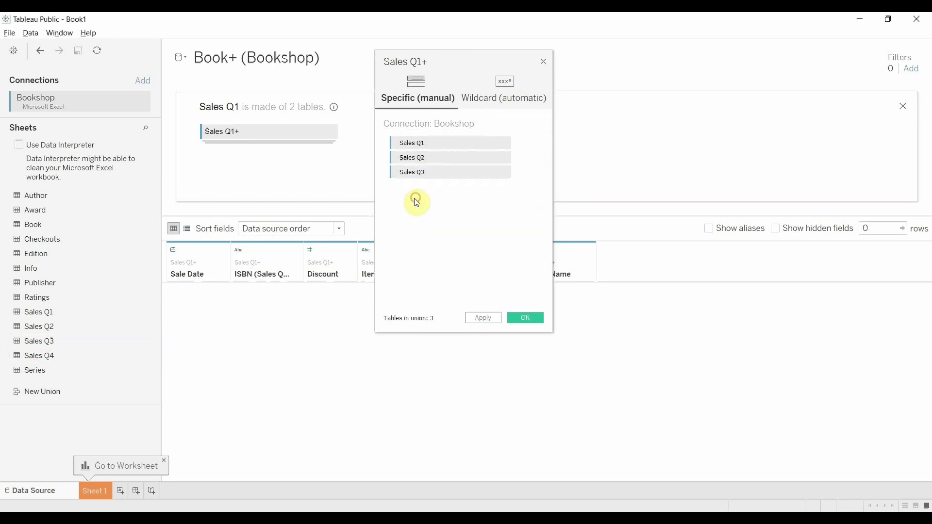
pyautogui.moveTo(52, 362); pyautogui.dragTo(420, 216)
pyautogui.moveTo(466, 65); pyautogui.dragTo(499, 82)
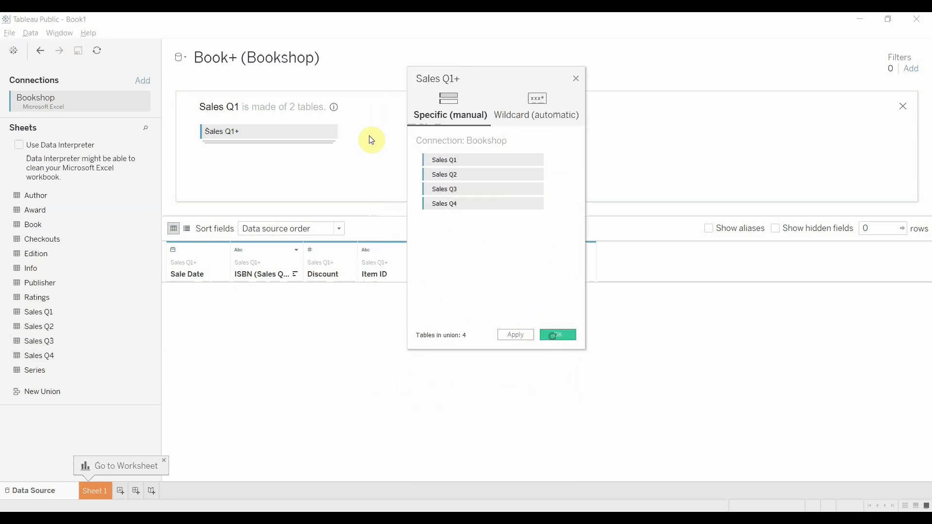
pyautogui.click(546, 334)
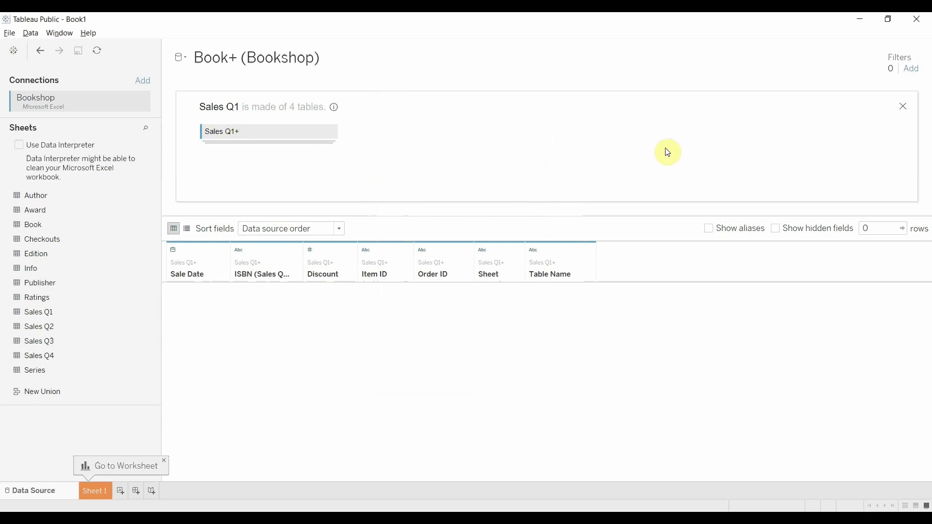
# Remove Sales Q2, Sales Q3 and Sales Q4 from the Sales Q1+ union and return to the relationship model
pyautogui.click(330, 131)
pyautogui.click(355, 180)
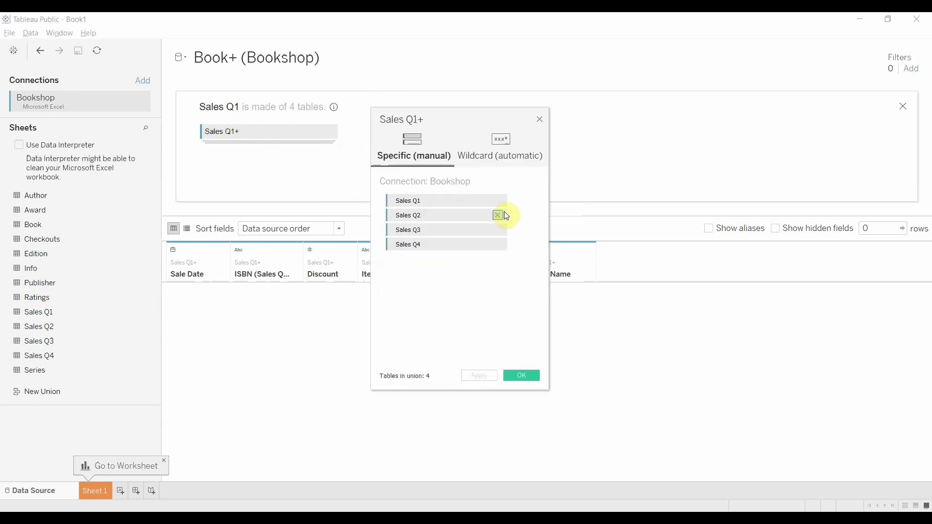
pyautogui.click(497, 215)
pyautogui.click(498, 215)
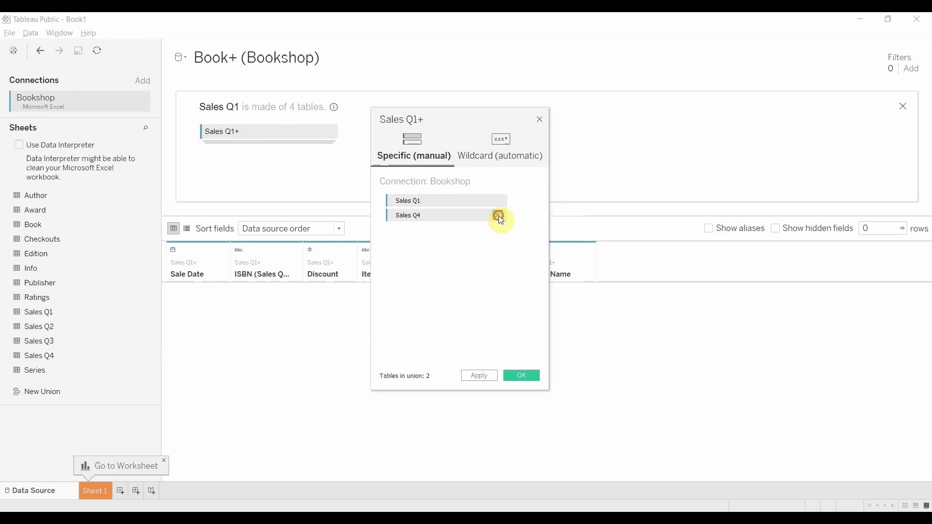
pyautogui.click(498, 216)
pyautogui.click(518, 379)
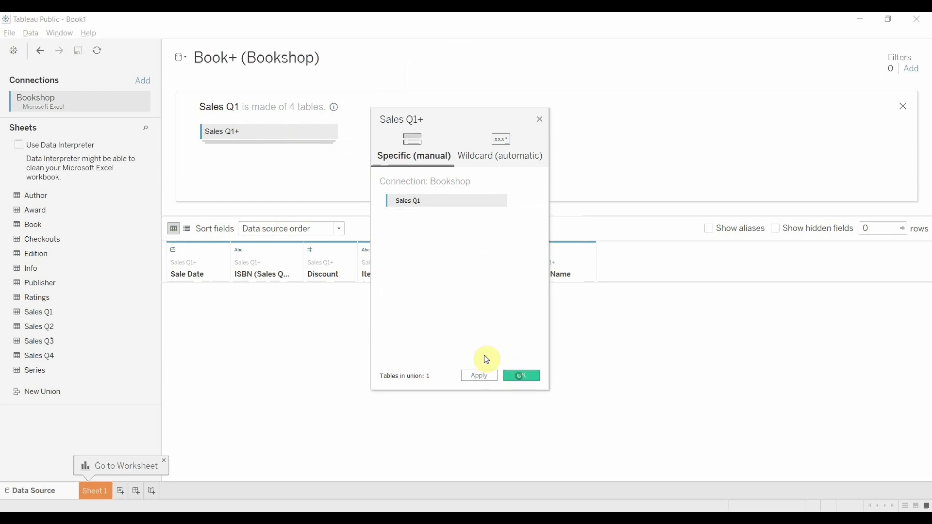
pyautogui.click(903, 108)
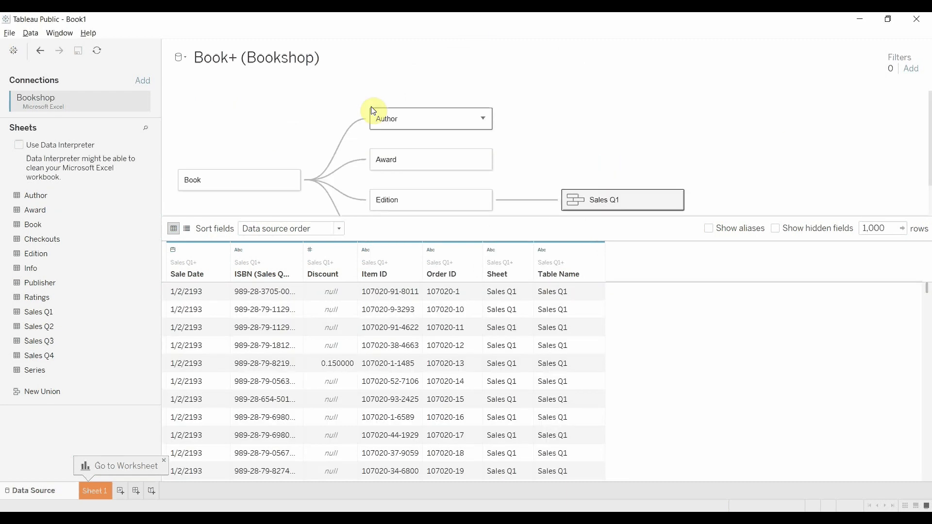
# Add Sales Q2, Sales Q3 and Sales Q4 to the Sales Q1 union one by one, directly in the relationship model
pyautogui.moveTo(40, 331); pyautogui.dragTo(604, 164)
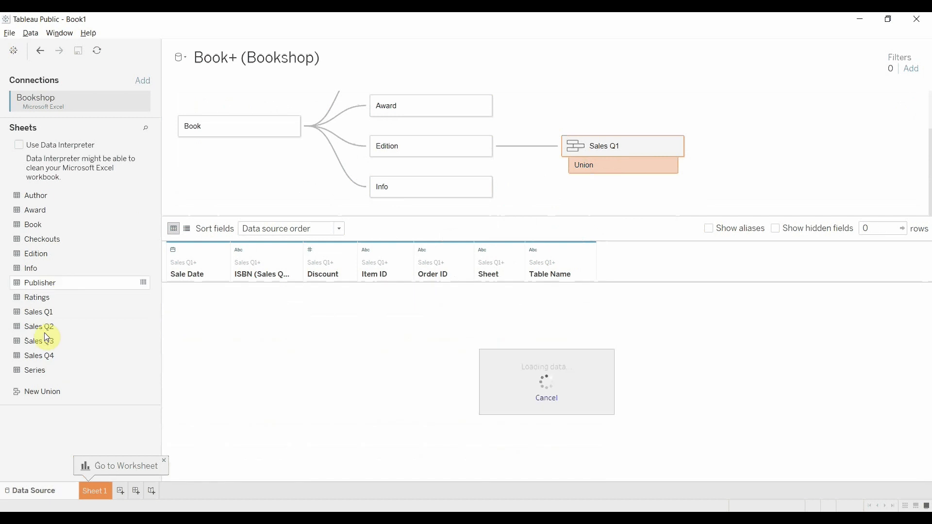
pyautogui.moveTo(41, 343); pyautogui.dragTo(617, 166)
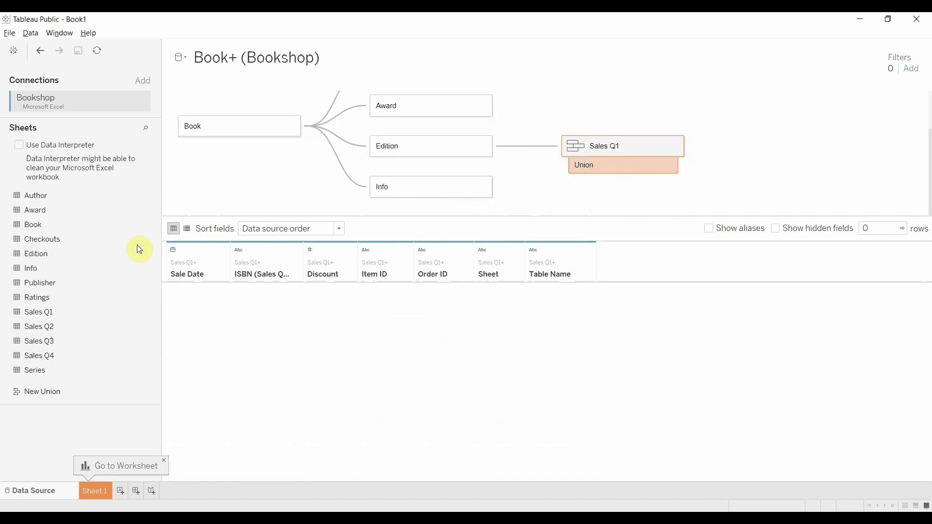
pyautogui.moveTo(42, 358); pyautogui.dragTo(616, 165)
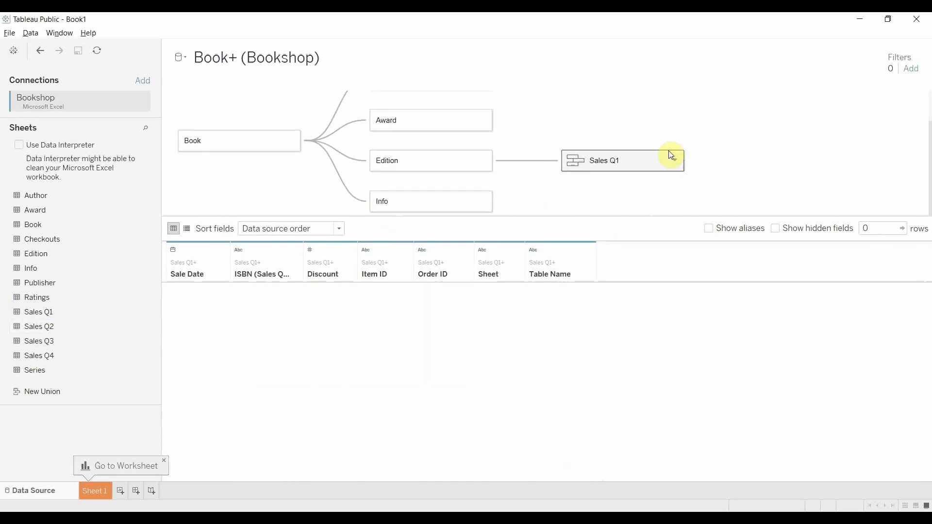
# Reopen the Sales Q1+ union, take out Sales Q2 through Sales Q4 again, and go back to the relationship model
pyautogui.moveTo(620, 163)
pyautogui.doubleClick(624, 164)
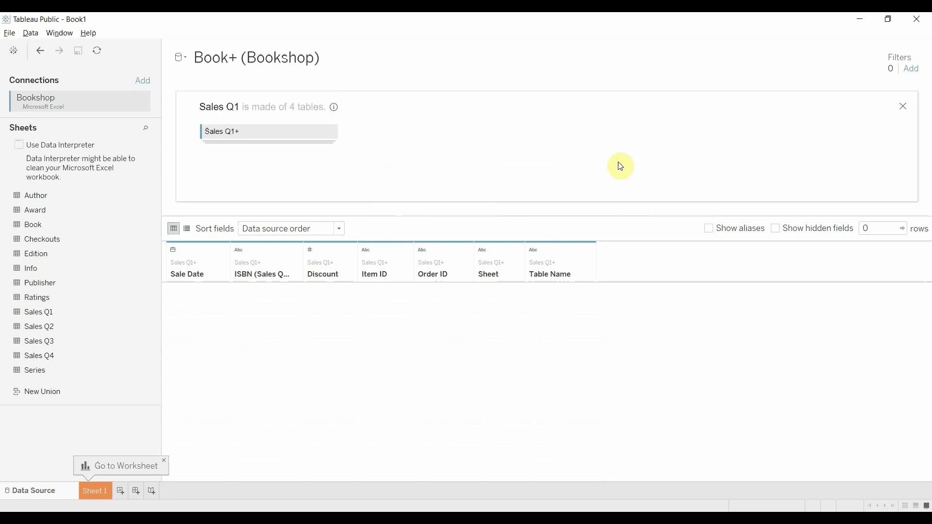
pyautogui.click(331, 132)
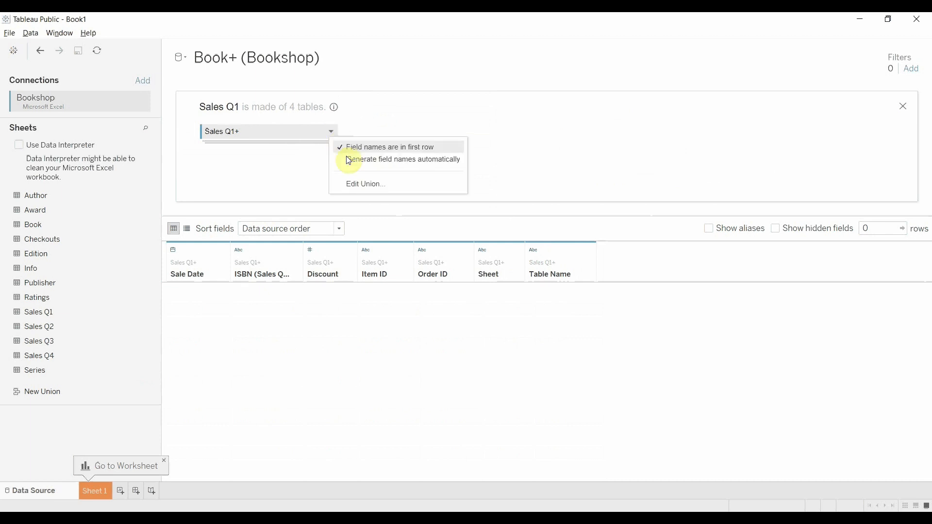
pyautogui.click(352, 183)
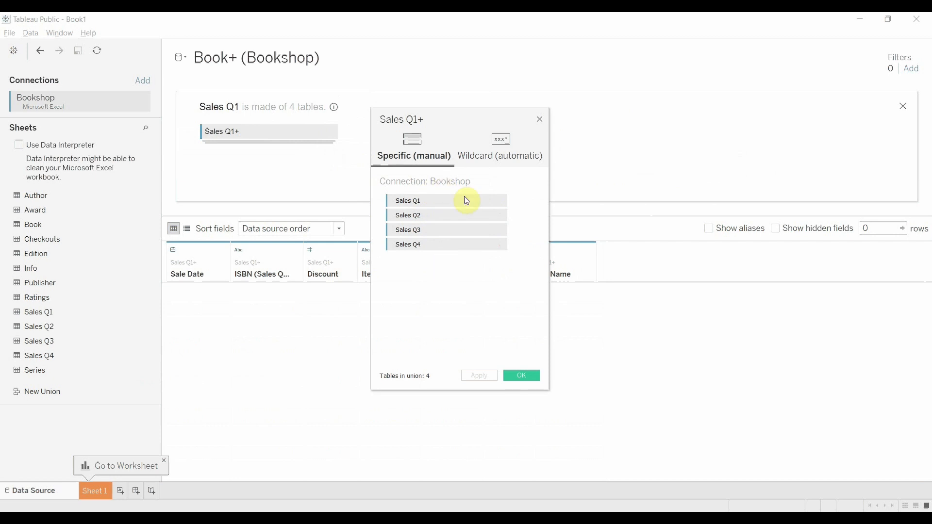
pyautogui.click(499, 215)
pyautogui.click(499, 215)
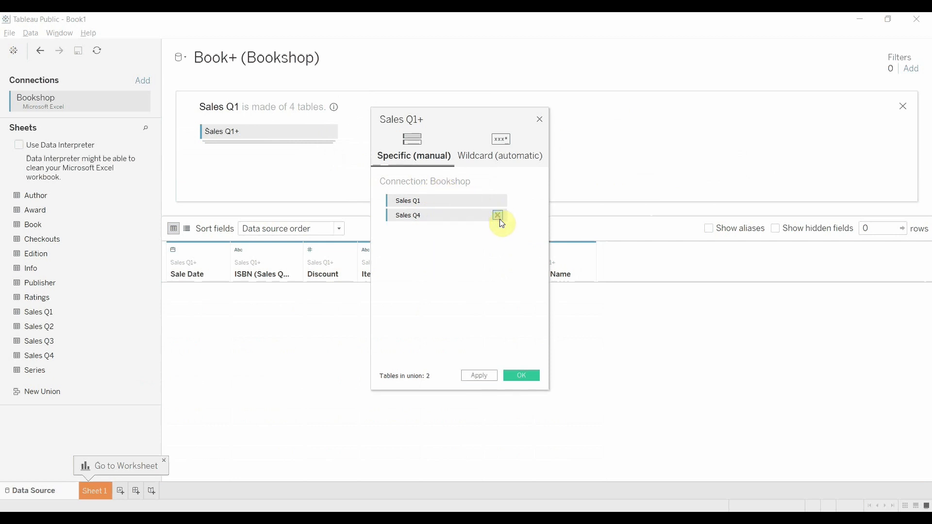
pyautogui.click(498, 215)
pyautogui.click(522, 374)
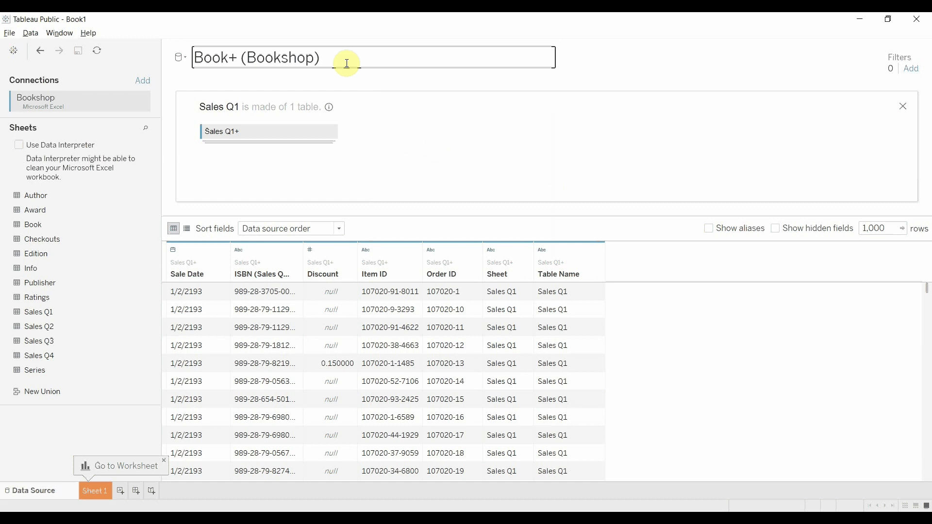
pyautogui.click(904, 107)
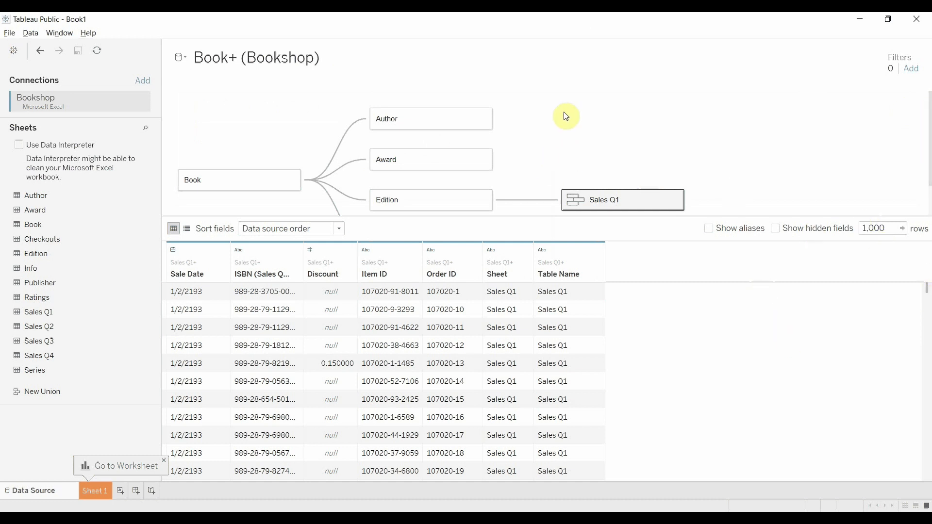
# Preview the Author table's data and review the matching fields of its relationship with Book
pyautogui.click(412, 117)
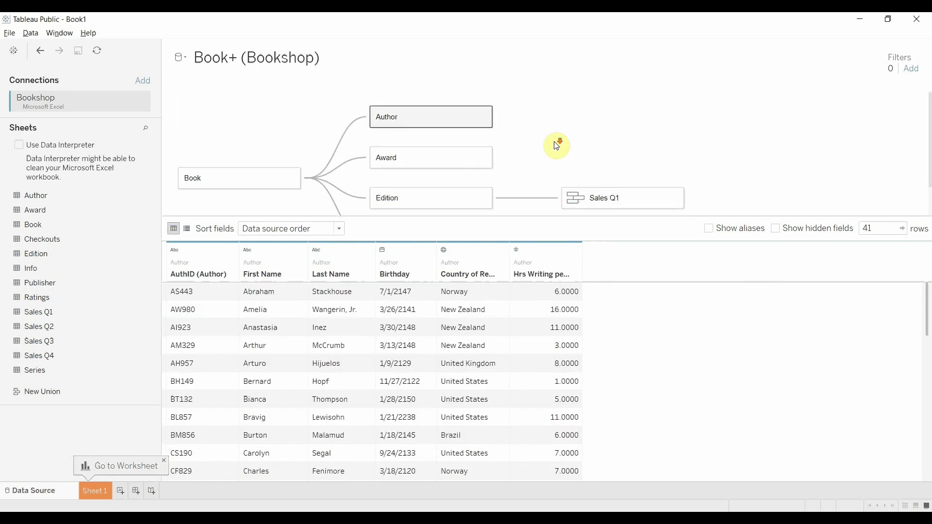
pyautogui.scroll(-1, 558, 145)
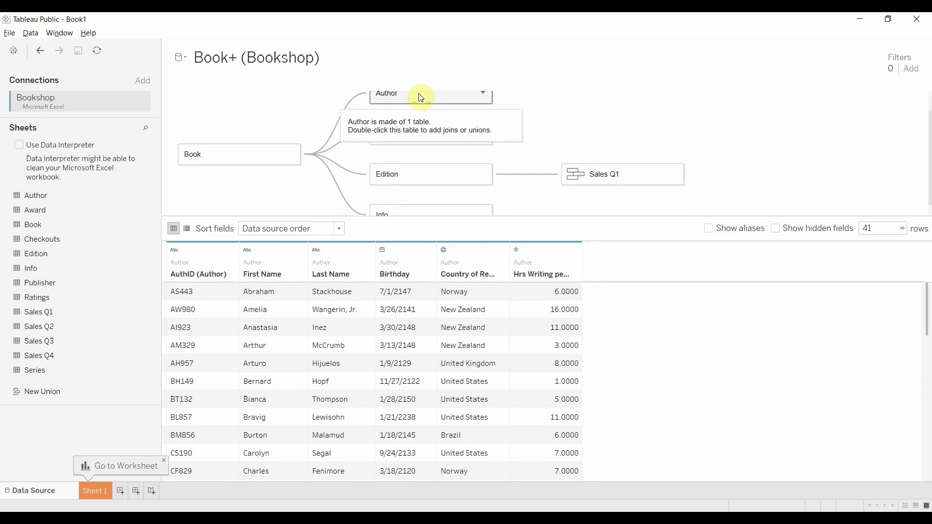
pyautogui.scroll(1, 419, 95)
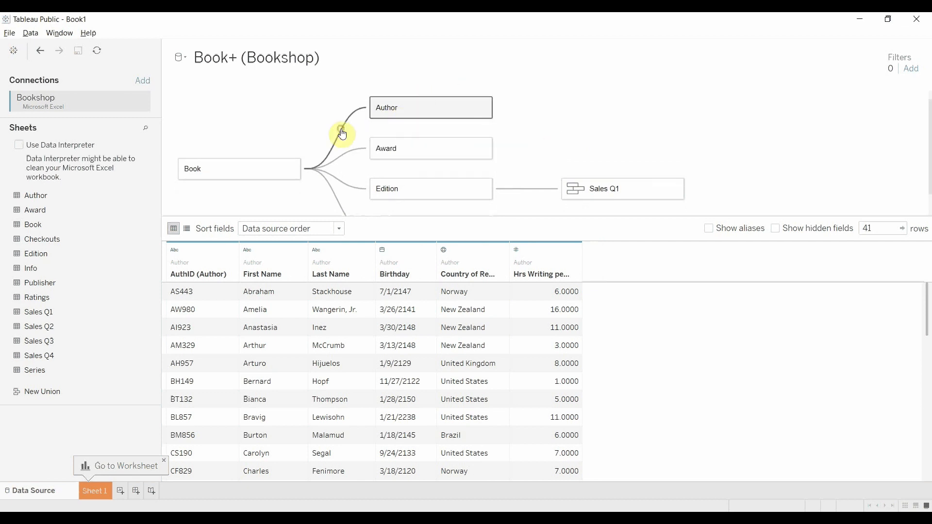
pyautogui.click(344, 132)
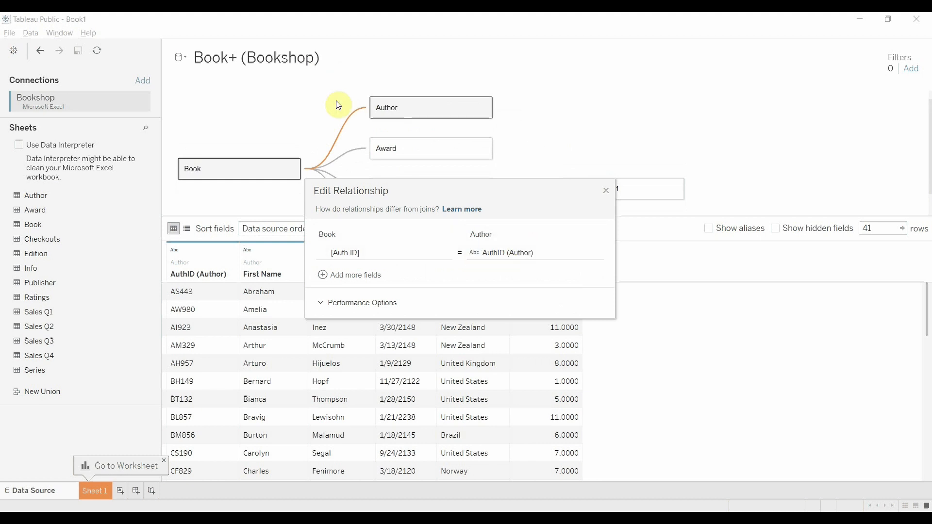
pyautogui.click(606, 190)
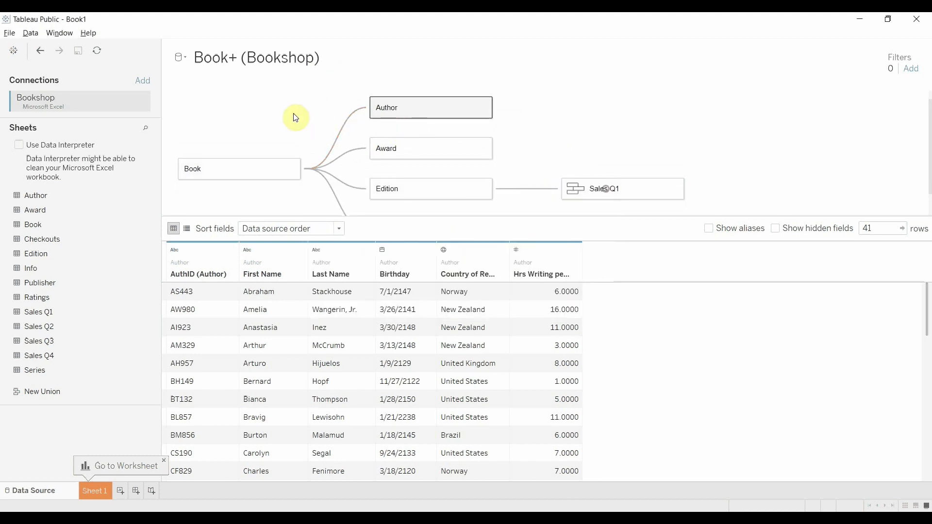
# Open the physical tables inside Book, join the Author table to it, and view the join type and clause options
pyautogui.doubleClick(243, 170)
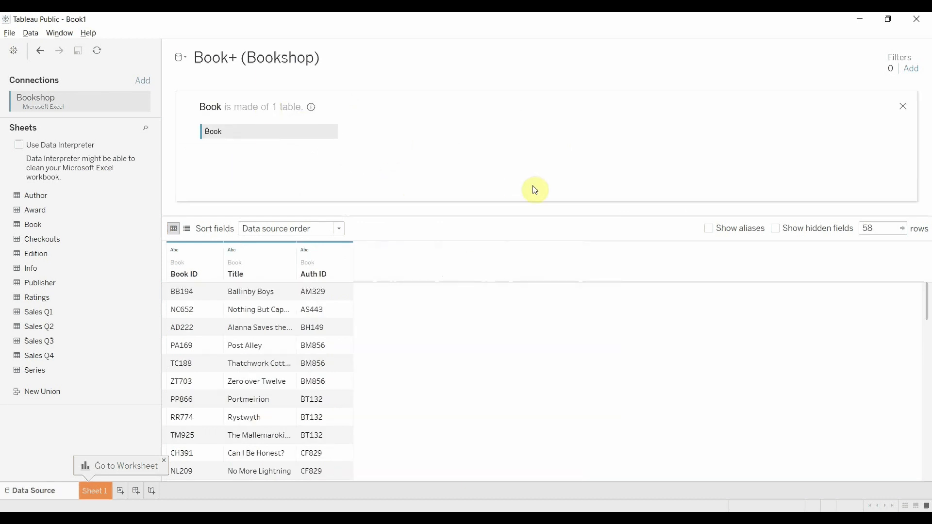
pyautogui.moveTo(53, 194); pyautogui.dragTo(424, 136)
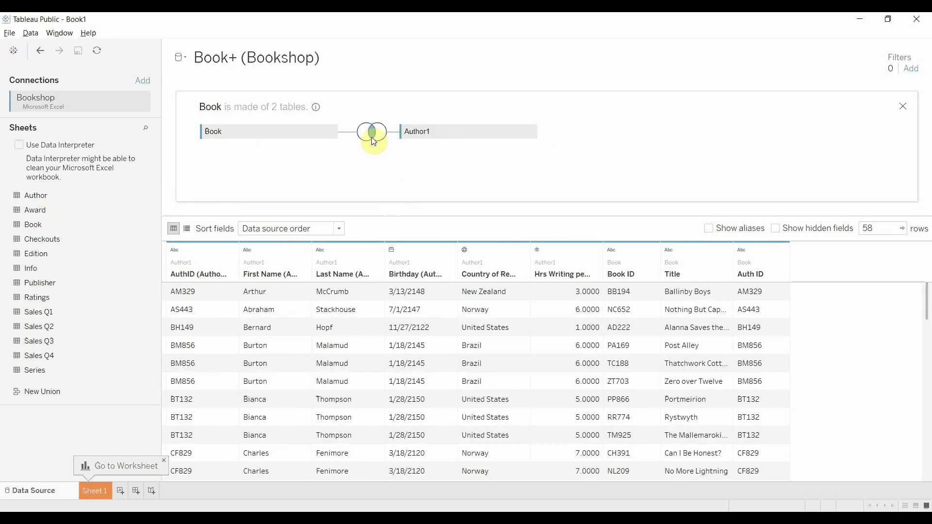
pyautogui.moveTo(374, 140)
pyautogui.click(377, 136)
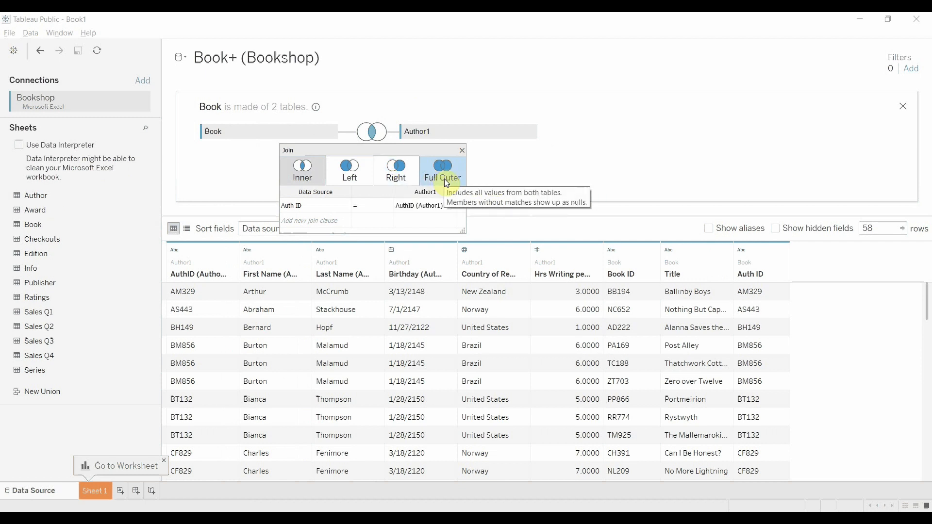
pyautogui.click(313, 225)
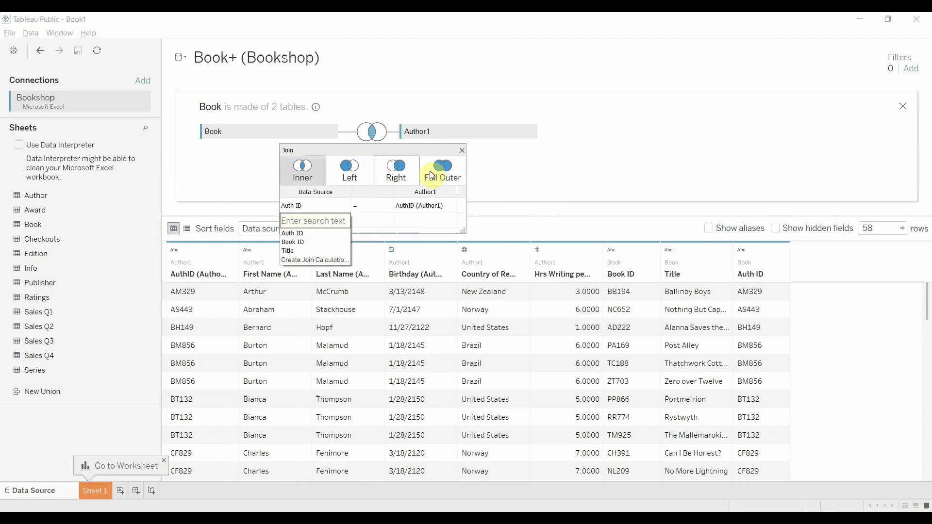
pyautogui.click(372, 150)
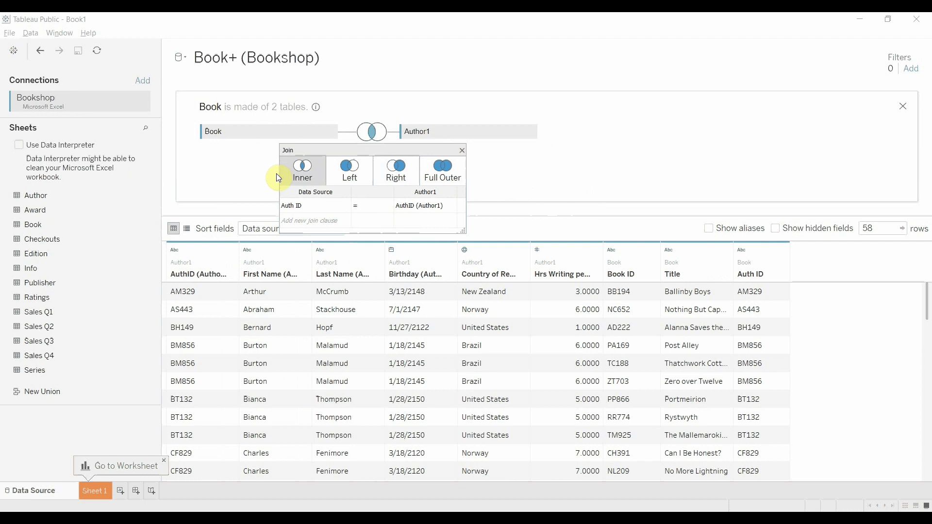
# Compare join types between Book and Author by applying Right and Full Outer, and set the join back to Inner
pyautogui.click(298, 180)
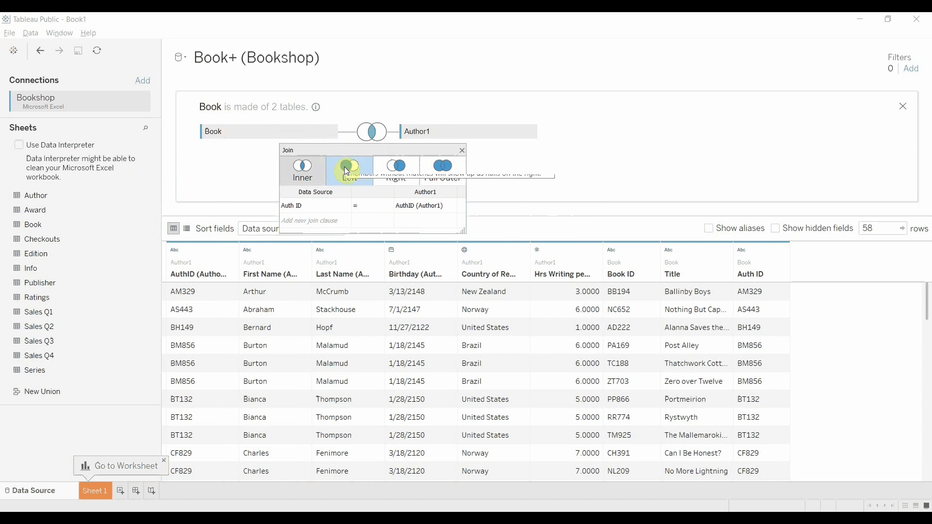
pyautogui.click(362, 177)
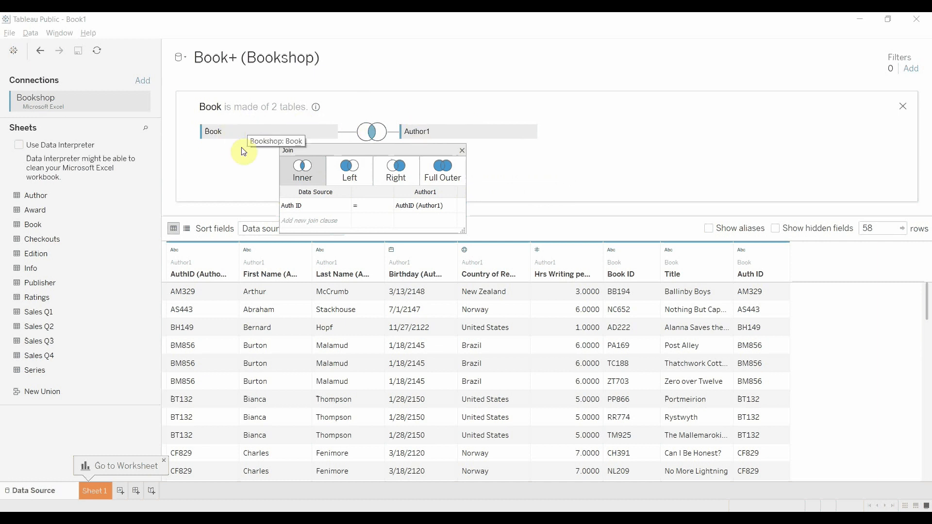
pyautogui.click(386, 156)
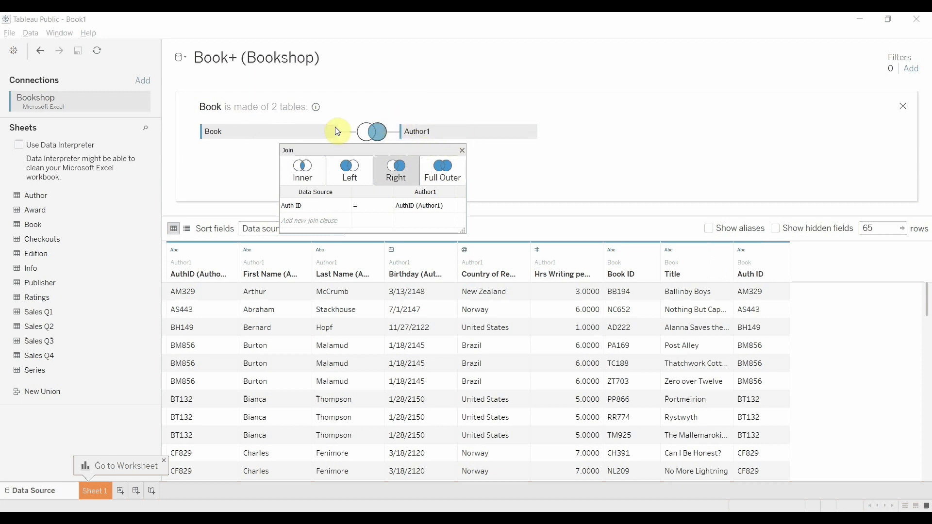
pyautogui.click(447, 180)
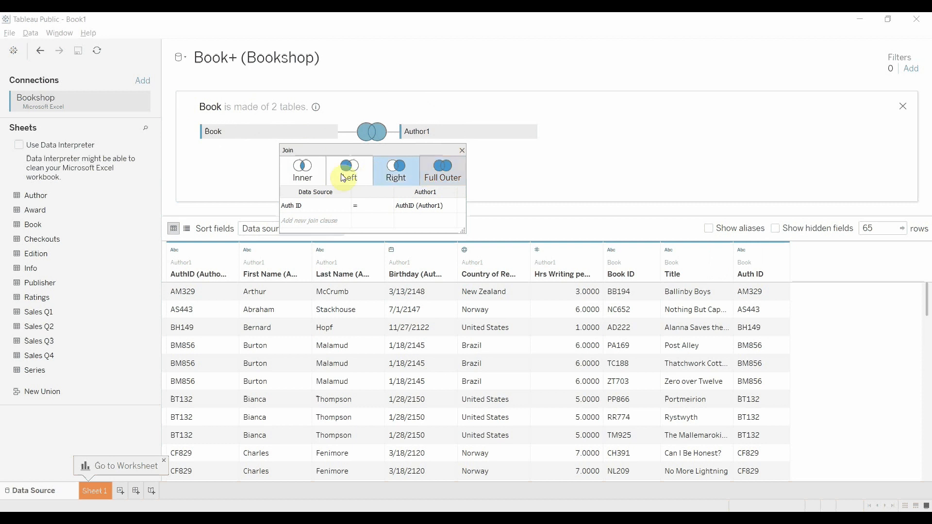
pyautogui.click(311, 179)
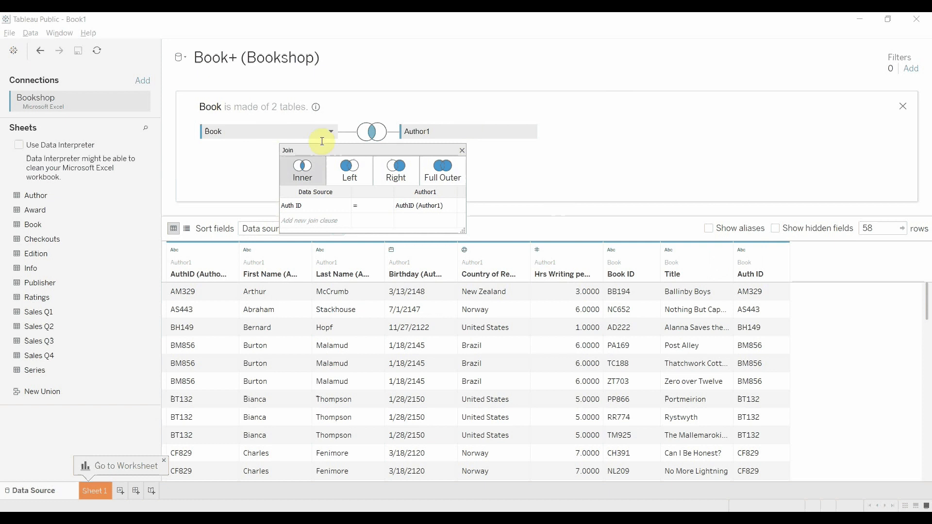
# Remove the joined Author table from inside Book and return to the relationship model
pyautogui.click(462, 152)
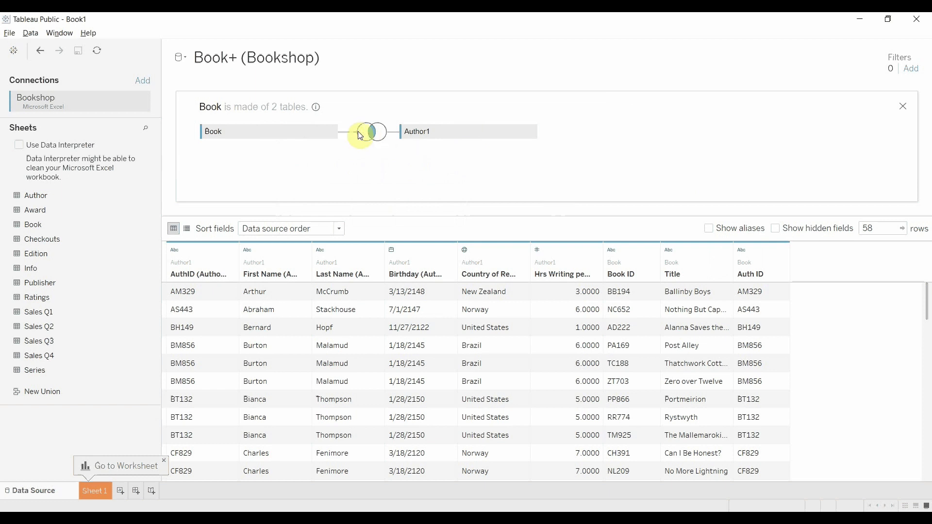
pyautogui.click(362, 131)
pyautogui.click(464, 151)
pyautogui.moveTo(464, 137); pyautogui.dragTo(65, 211)
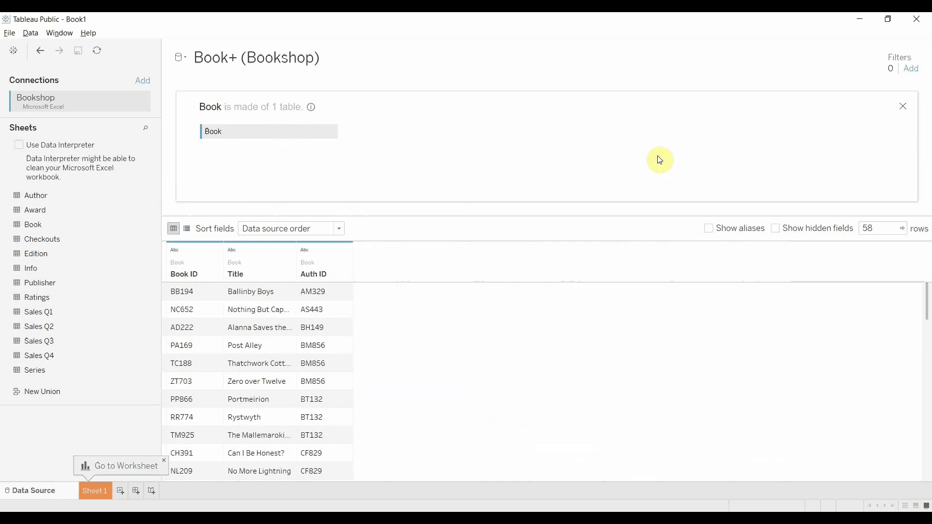
pyautogui.click(903, 106)
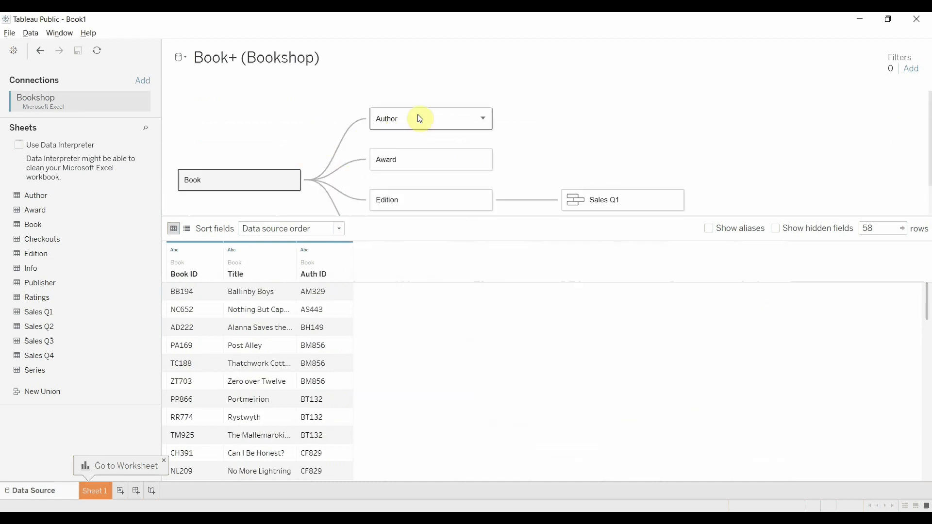
# Look over the relationships linking Book to Author, Award, Edition and Info, and Edition to Sales Q1
pyautogui.moveTo(339, 153)
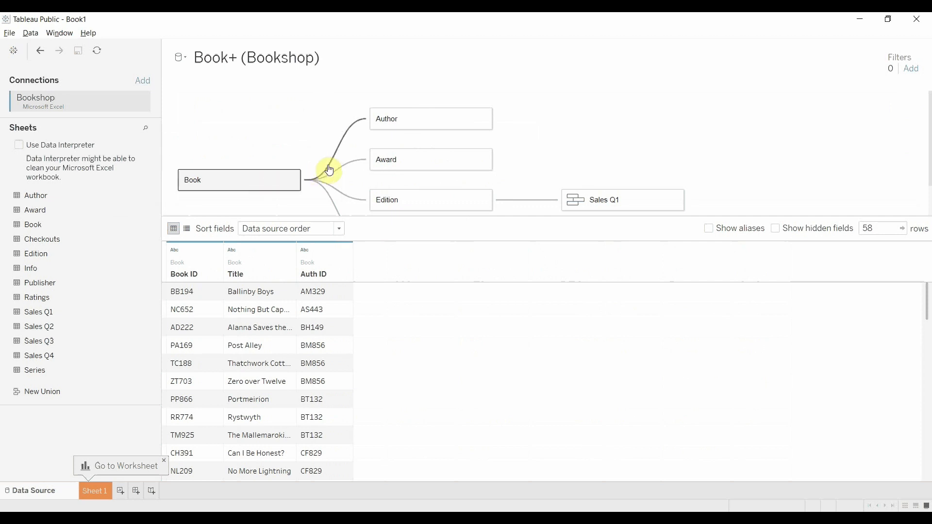
pyautogui.moveTo(331, 169)
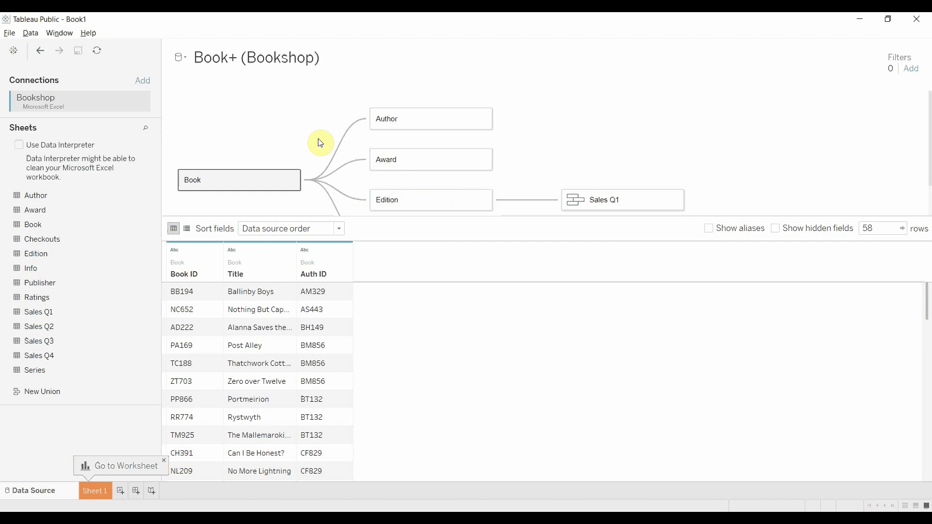
pyautogui.scroll(-1, 544, 127)
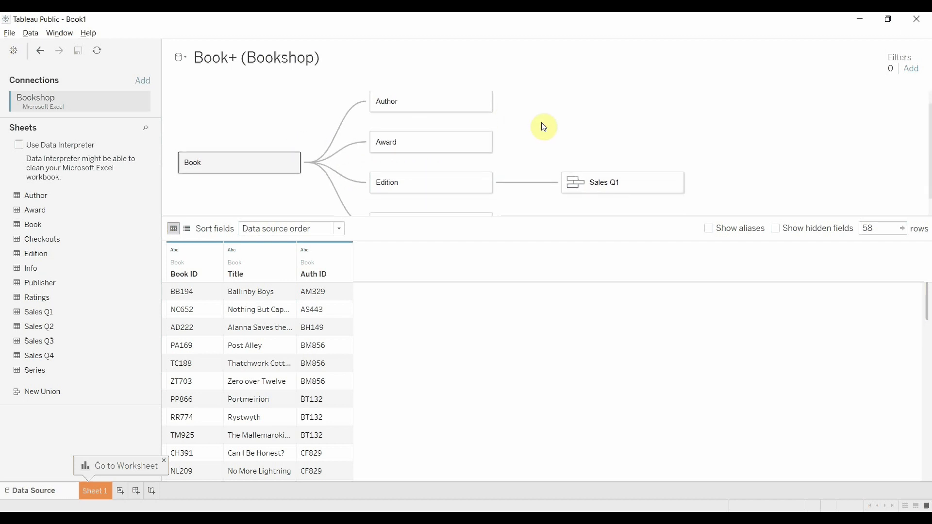
pyautogui.scroll(-1, 544, 127)
pyautogui.scroll(-1, 597, 125)
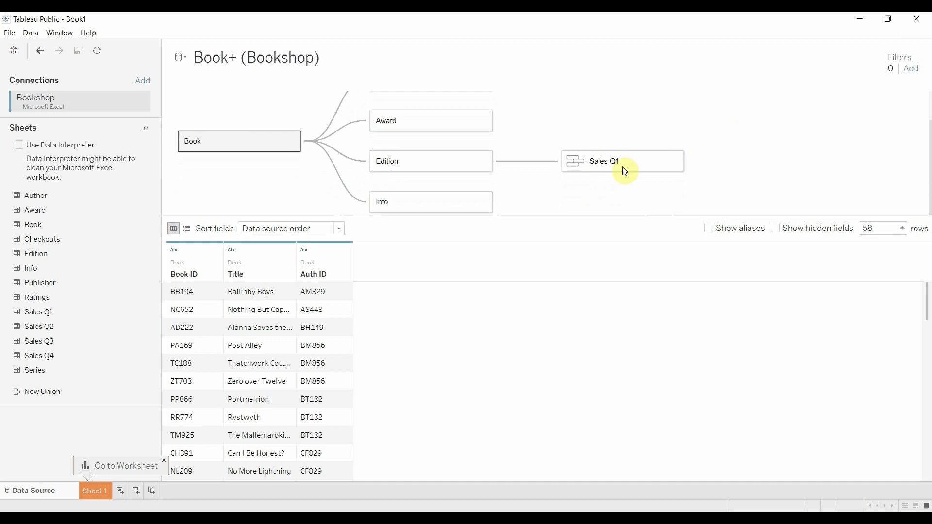
# Open Sheet 1 and look through the fields and count measures grouped under each table
pyautogui.click(95, 492)
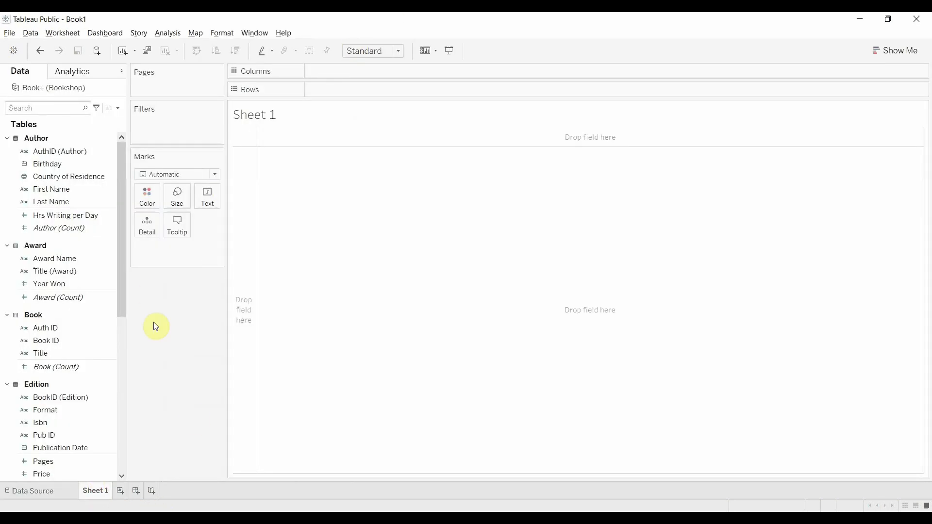
pyautogui.moveTo(123, 182); pyautogui.dragTo(122, 155)
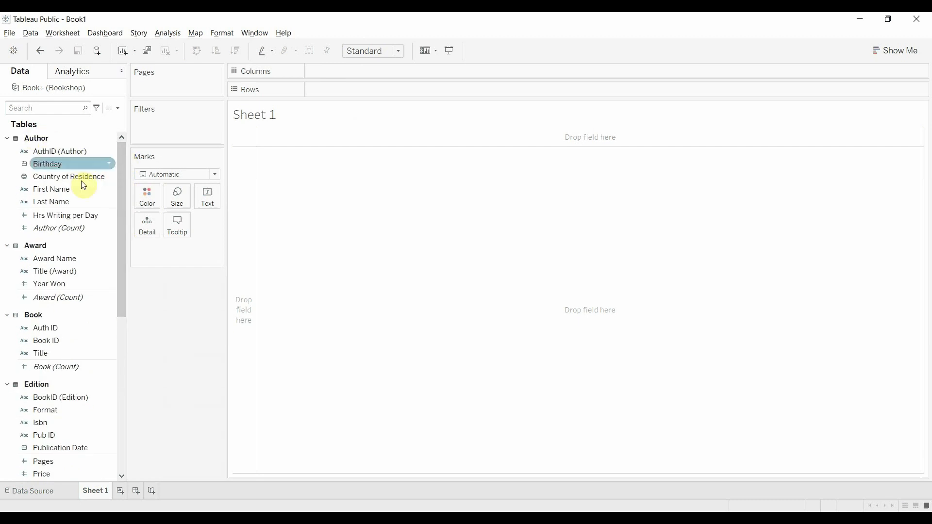
pyautogui.moveTo(122, 219); pyautogui.dragTo(119, 323)
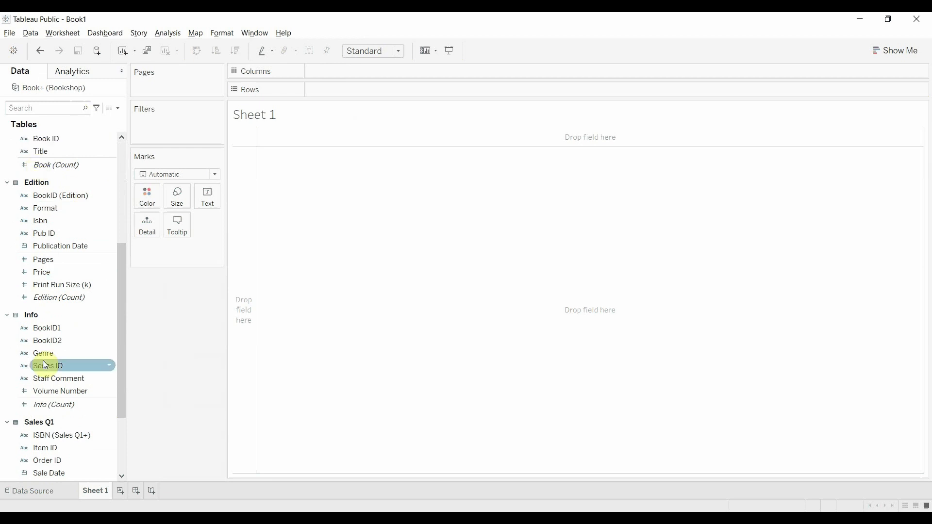
pyautogui.moveTo(121, 318); pyautogui.dragTo(122, 377)
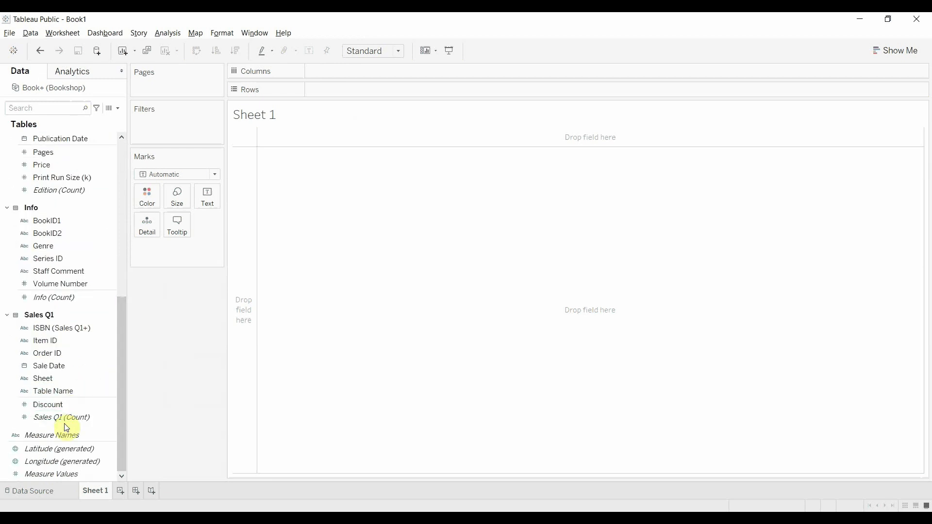
pyautogui.moveTo(121, 379); pyautogui.dragTo(121, 181)
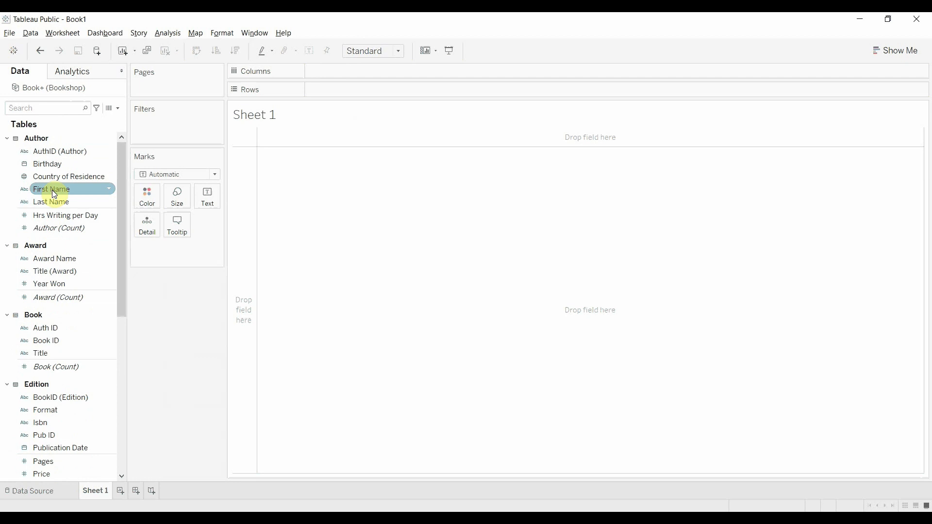
pyautogui.click(54, 228)
pyautogui.click(58, 284)
pyautogui.click(62, 297)
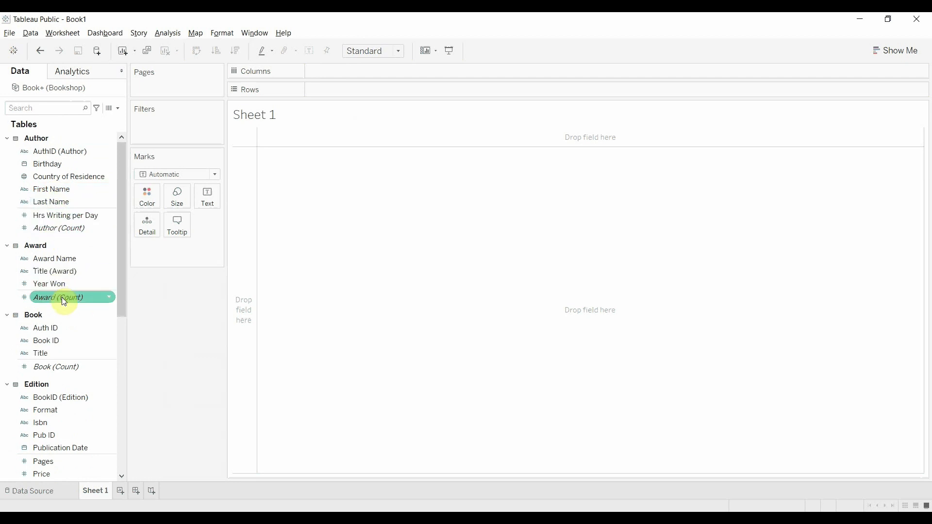
pyautogui.click(61, 258)
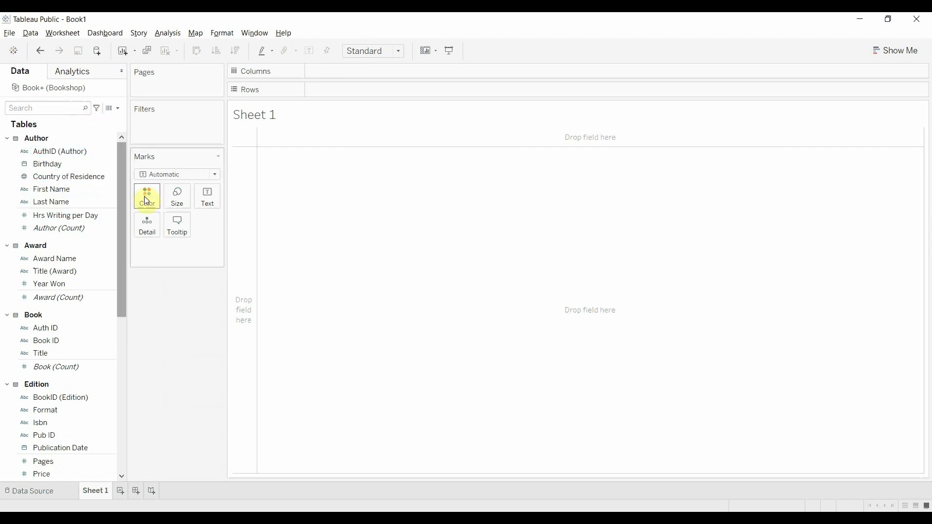
# Create a calculated field from Hrs Writing per Day named Pct Time Author Spends Writing, with the formula [Hrs Writing per Day]/24
pyautogui.click(111, 215)
pyautogui.rightClick(112, 216)
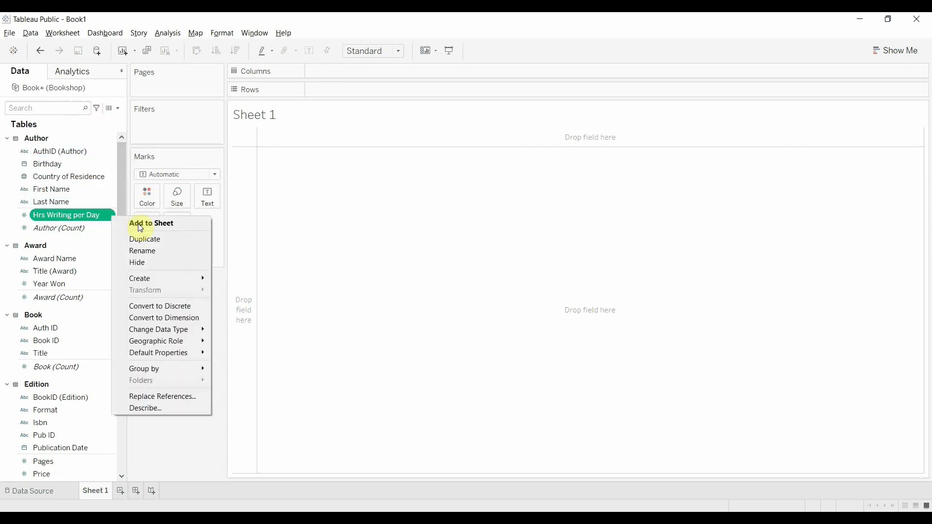
pyautogui.moveTo(158, 275)
pyautogui.click(252, 281)
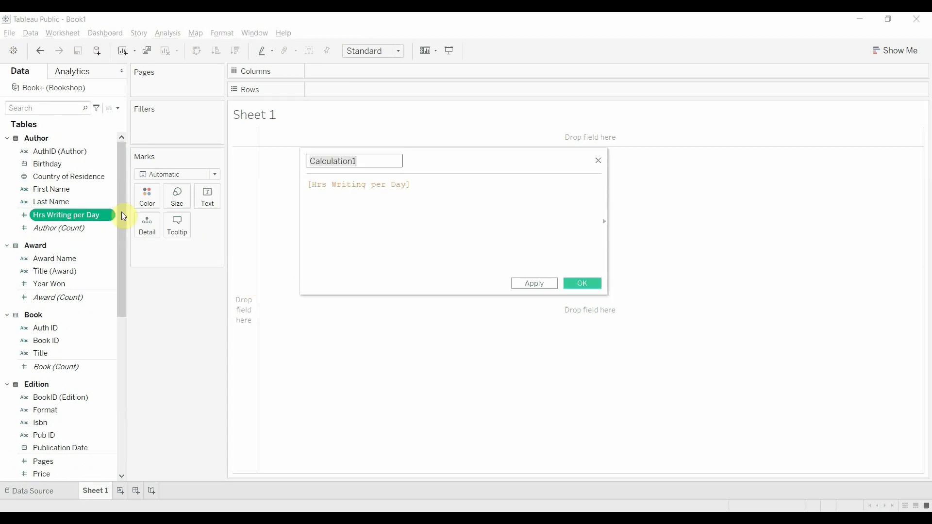
pyautogui.write('Pc')
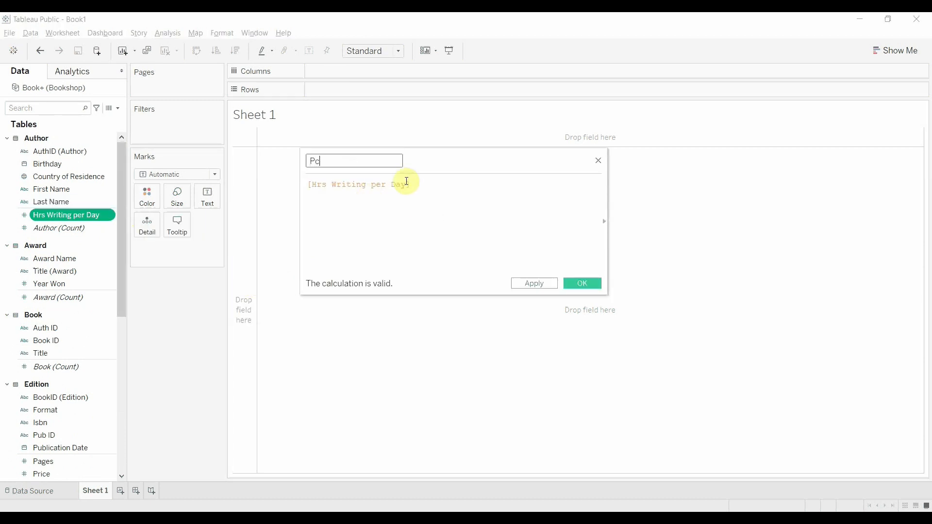
pyautogui.write('t Time ')
pyautogui.write('Author Sp')
pyautogui.write('ends Writing')
pyautogui.click(450, 189)
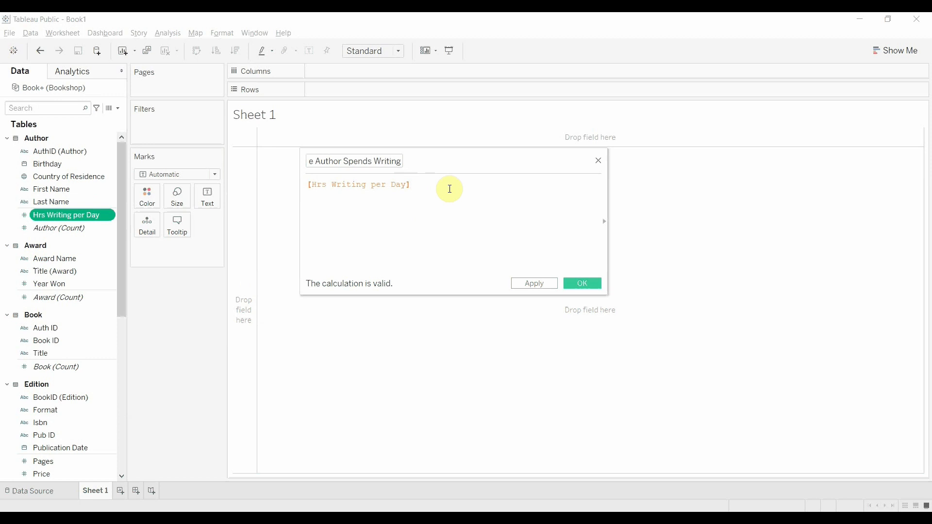
pyautogui.write('/24')
pyautogui.click(532, 284)
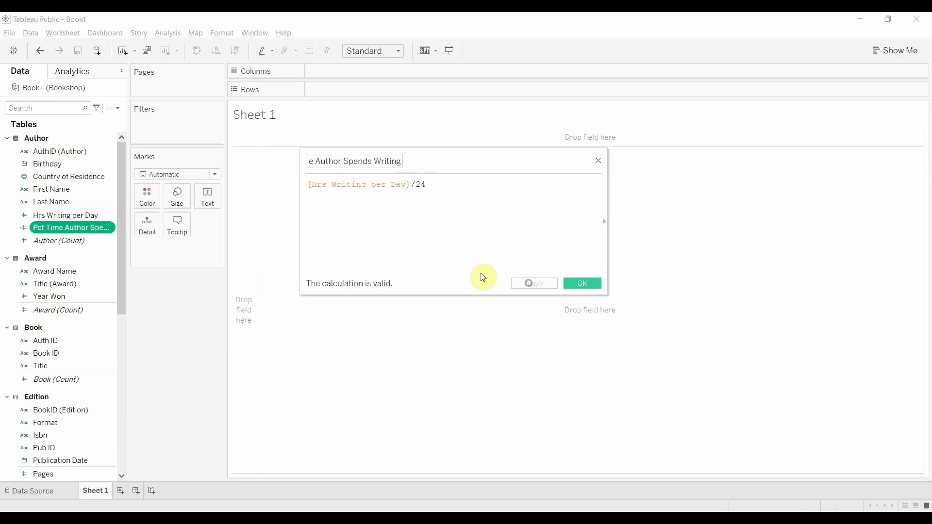
pyautogui.click(584, 284)
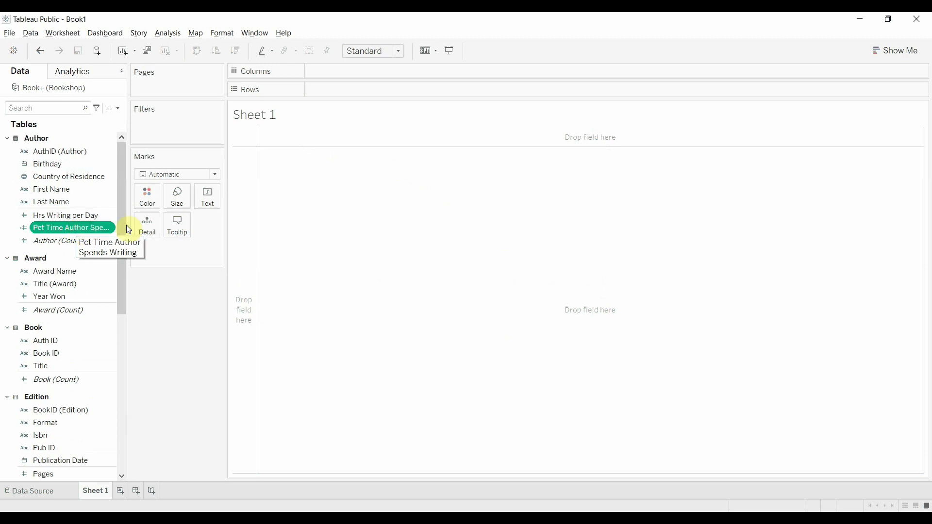
# Widen the field list to show full field names and look through the remaining tables down to Sales Q1
pyautogui.moveTo(128, 226); pyautogui.dragTo(171, 228)
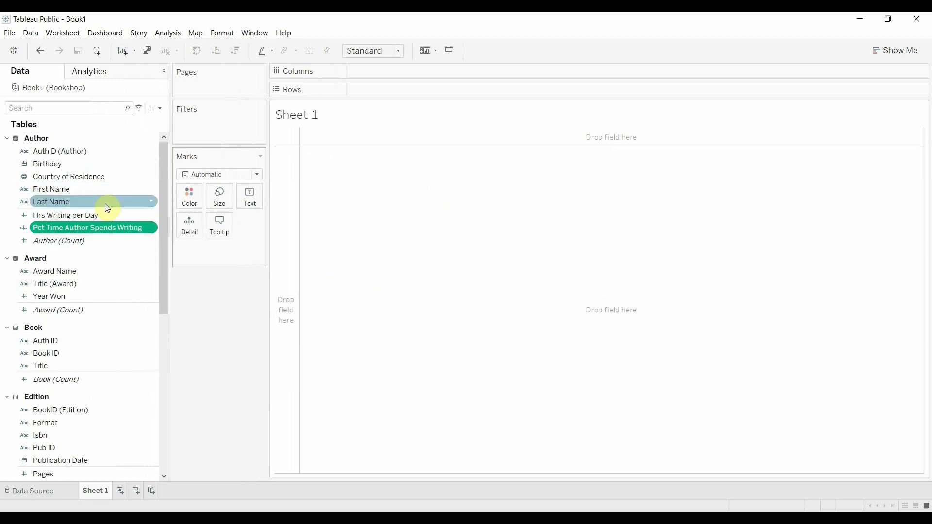
pyautogui.scroll(-5, 102, 265)
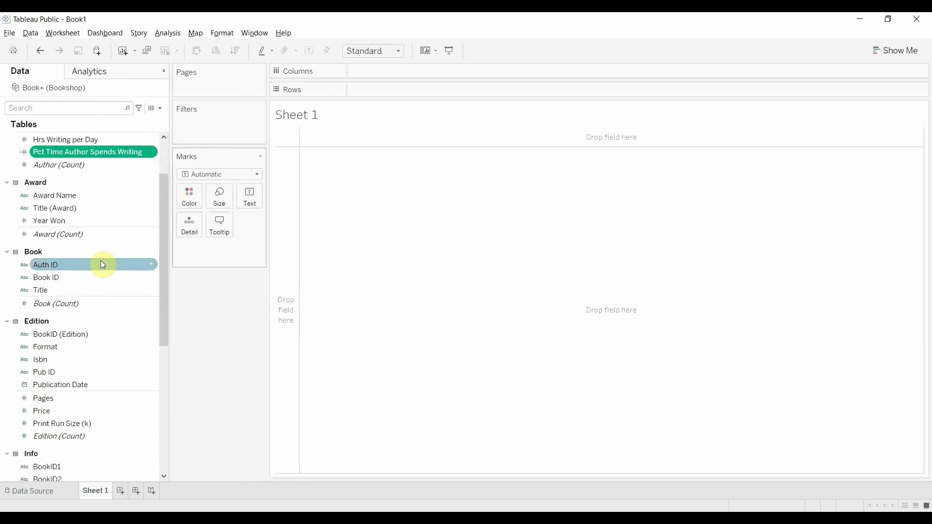
pyautogui.scroll(-1, 101, 260)
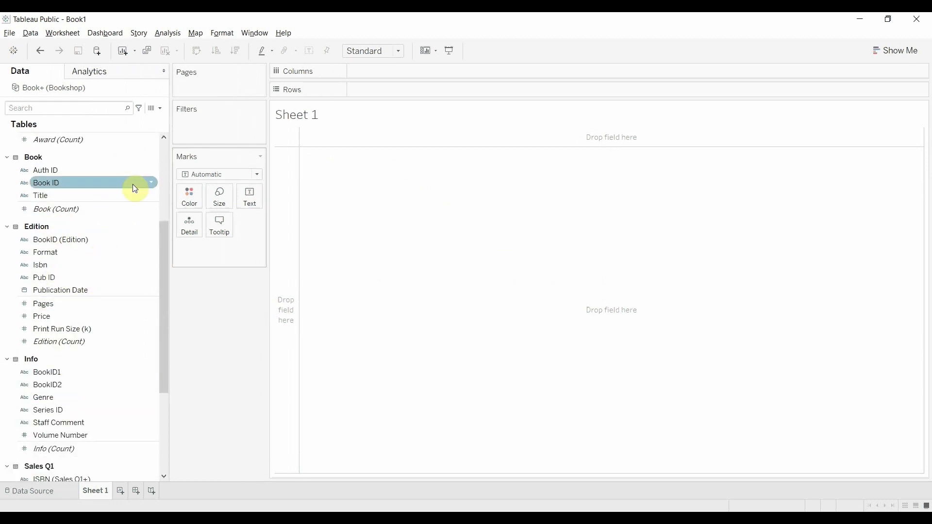
pyautogui.scroll(1, 122, 313)
pyautogui.scroll(-1, 122, 313)
pyautogui.scroll(-2, 123, 316)
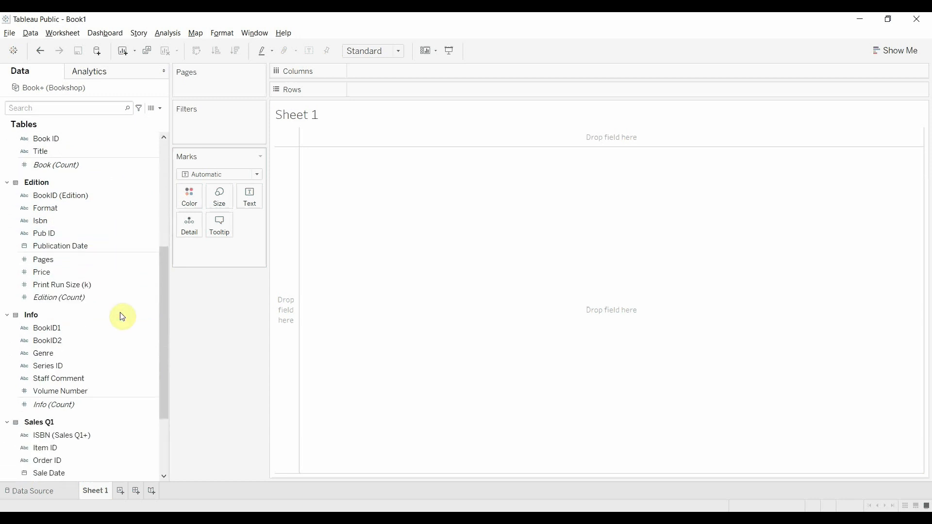
pyautogui.scroll(-2, 122, 316)
pyautogui.scroll(-2, 120, 313)
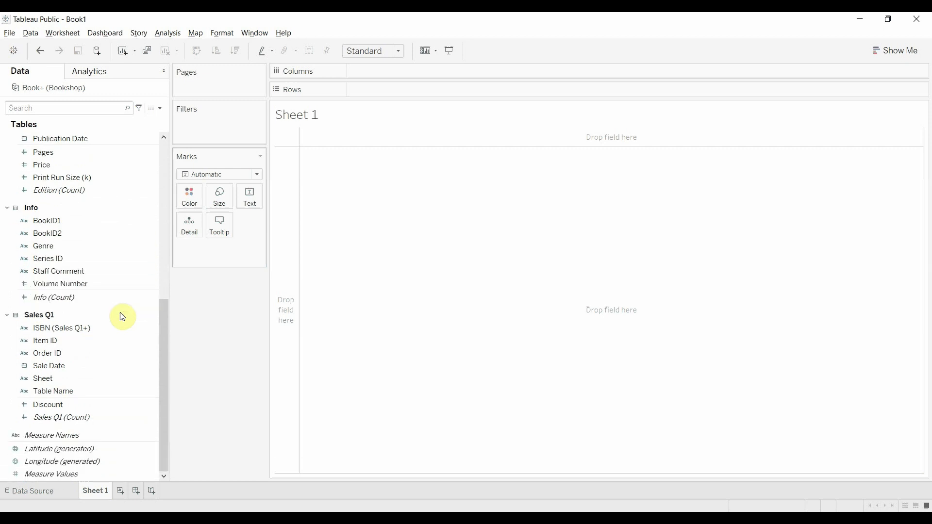
# Locate the Price field in the Edition table and the Discount field in the Sales Q1 table
pyautogui.scroll(2, 103, 274)
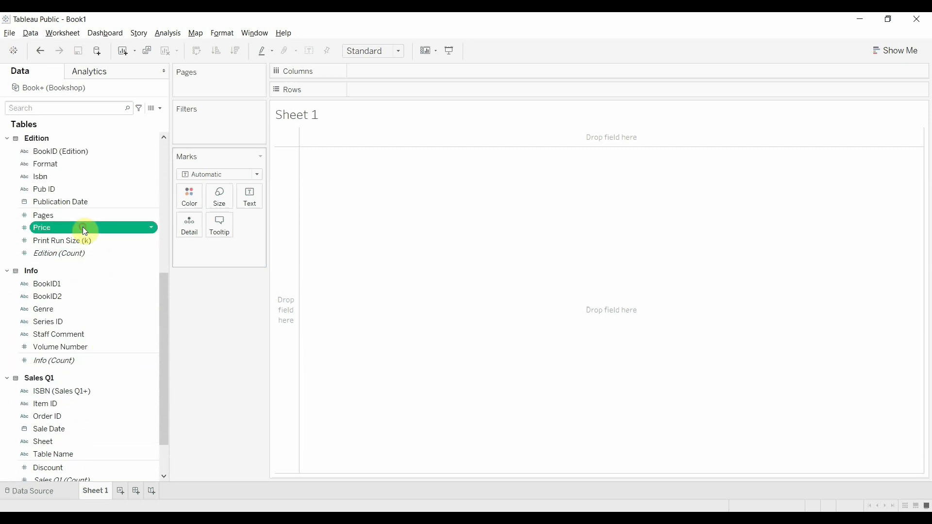
pyautogui.keyDown('ctrl'); pyautogui.click(72, 239); pyautogui.keyUp('ctrl')
pyautogui.scroll(-5, 82, 262)
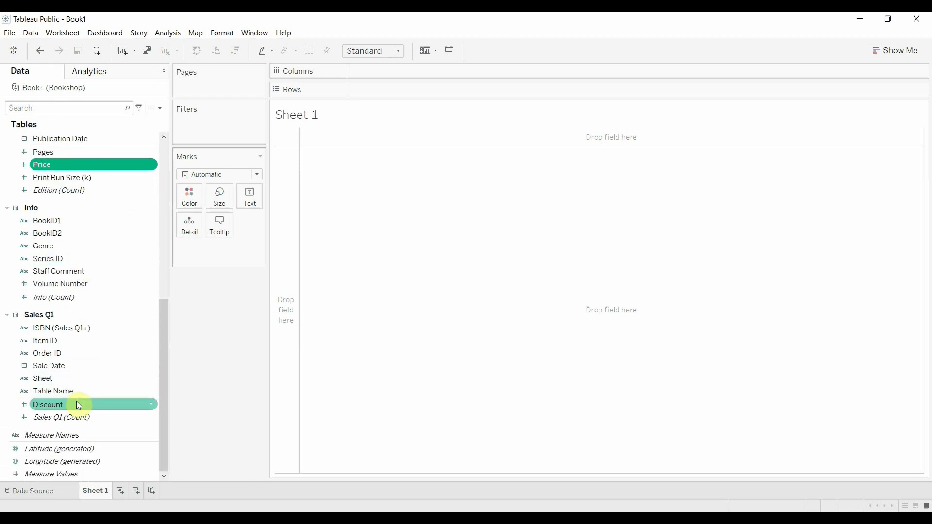
pyautogui.click(77, 403)
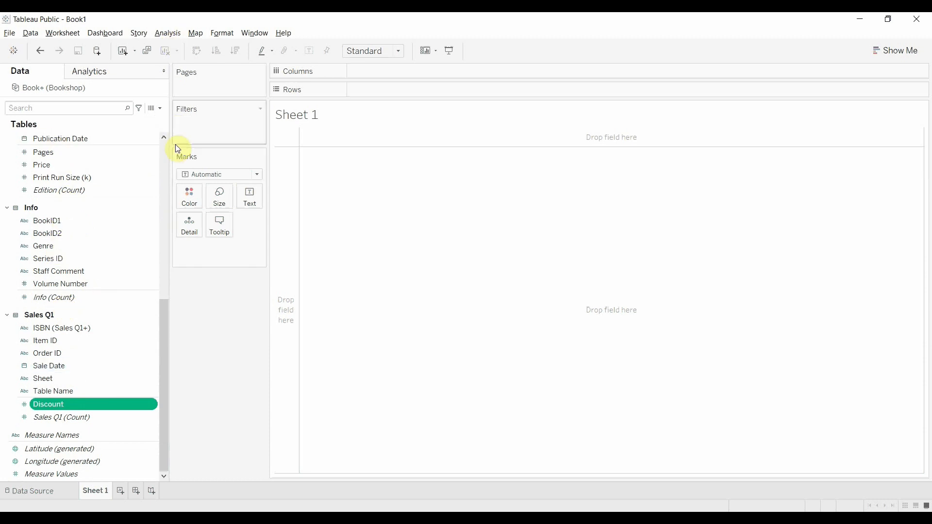
# Start a calculated field from Price in the Edition table and name it Sales Price
pyautogui.scroll(2, 115, 215)
pyautogui.click(85, 191)
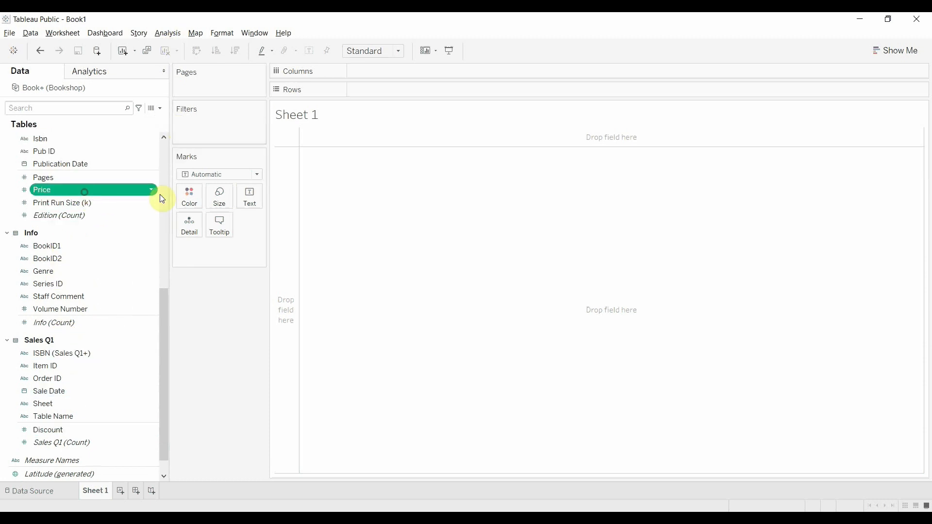
pyautogui.click(152, 190)
pyautogui.moveTo(199, 252)
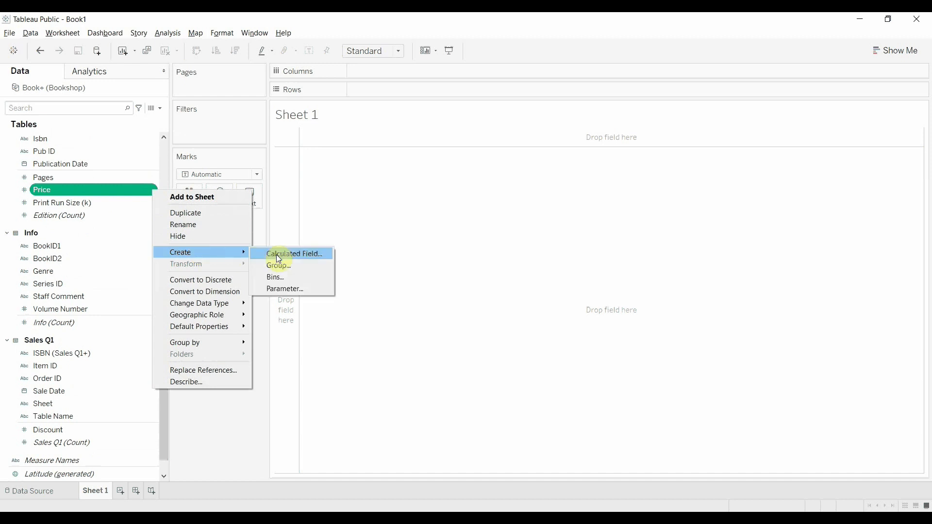
pyautogui.click(278, 254)
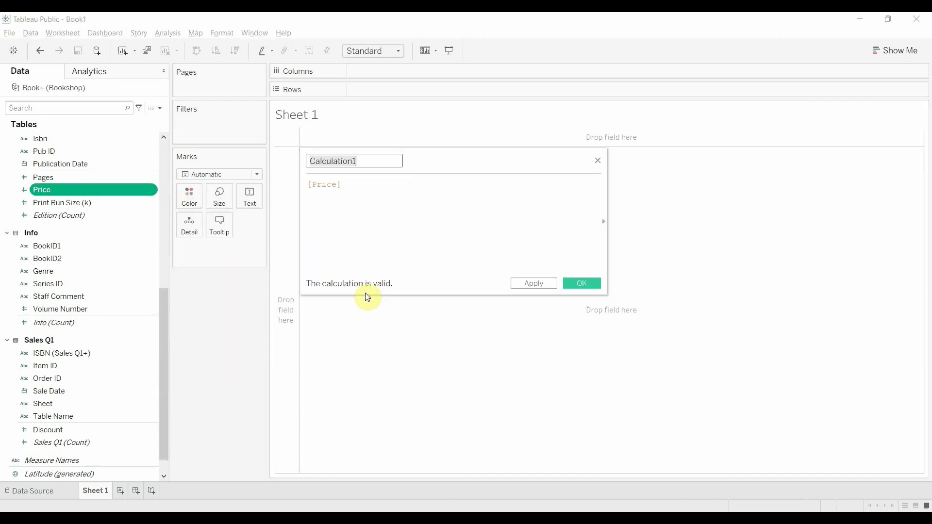
pyautogui.write('Sales PRice')
pyautogui.press('Tab')
pyautogui.click(344, 161)
pyautogui.press('BackSpace')
pyautogui.write('r')
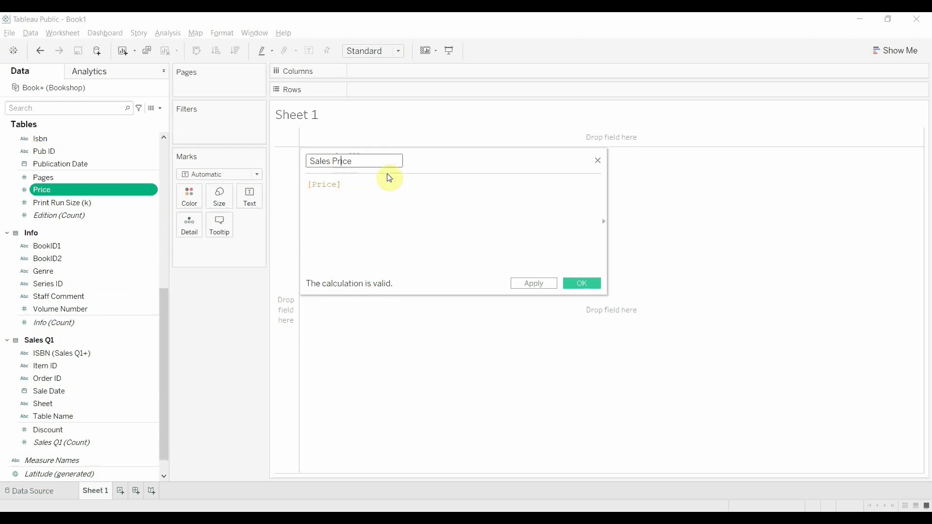
# Complete the Sales Price formula as [Price] - [Discount] and save the calculated field
pyautogui.click(403, 189)
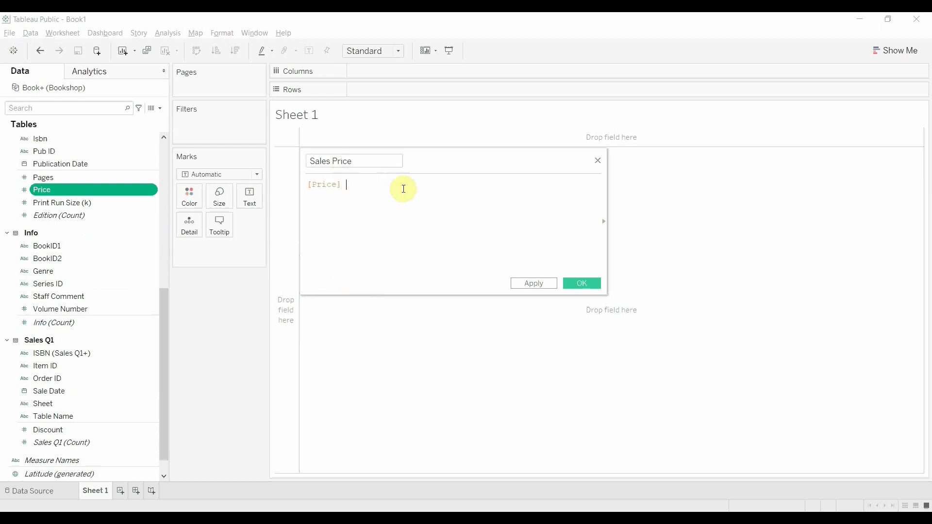
pyautogui.write('- dis')
pyautogui.press('Return')
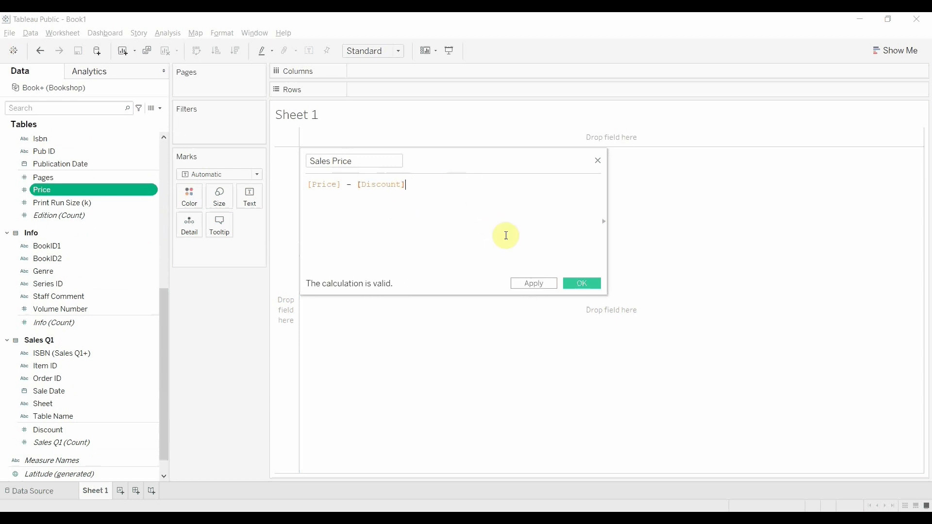
pyautogui.click(532, 284)
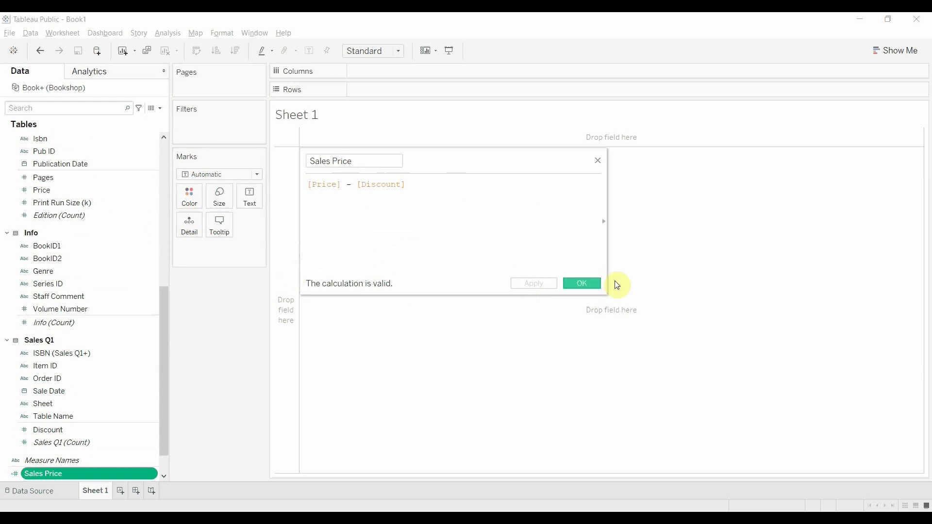
pyautogui.click(589, 283)
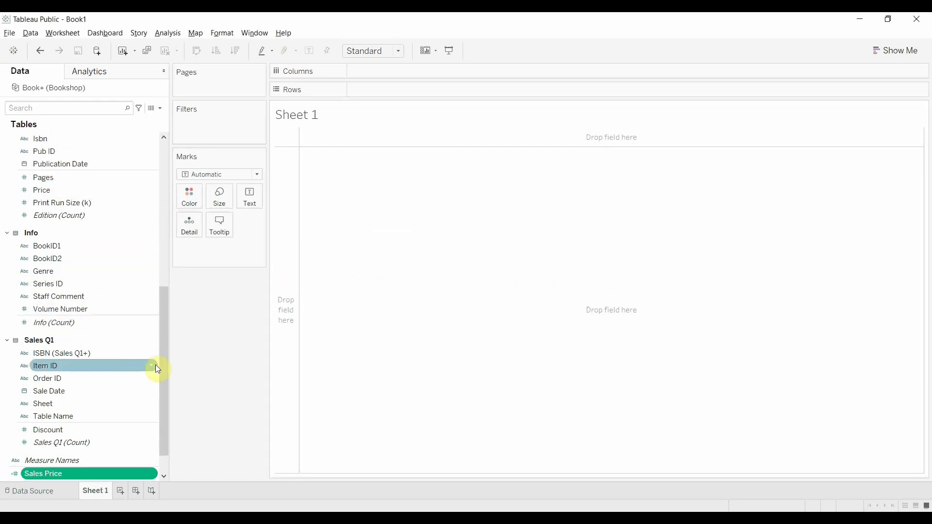
# Compare where Sales Price sits in the field list with its source fields, Price under Edition and Discount under Sales Q1
pyautogui.scroll(-2, 141, 418)
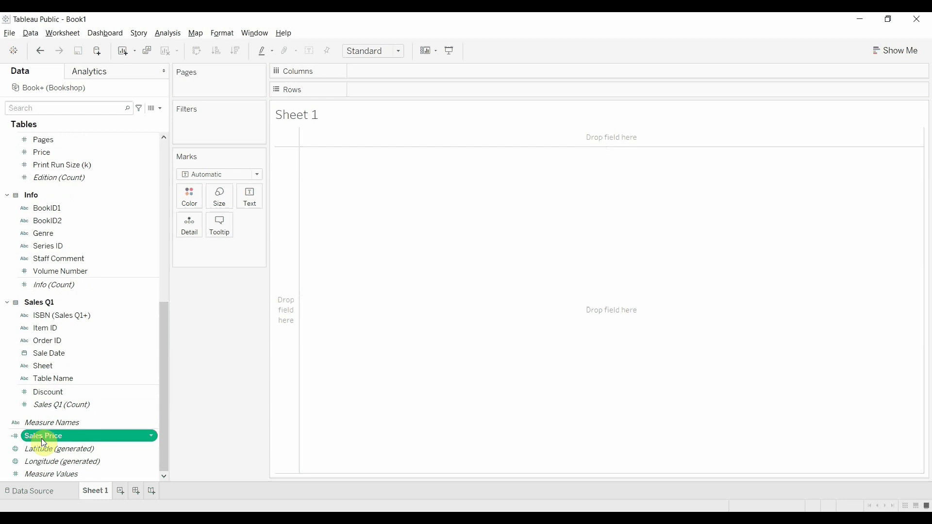
pyautogui.scroll(2, 88, 219)
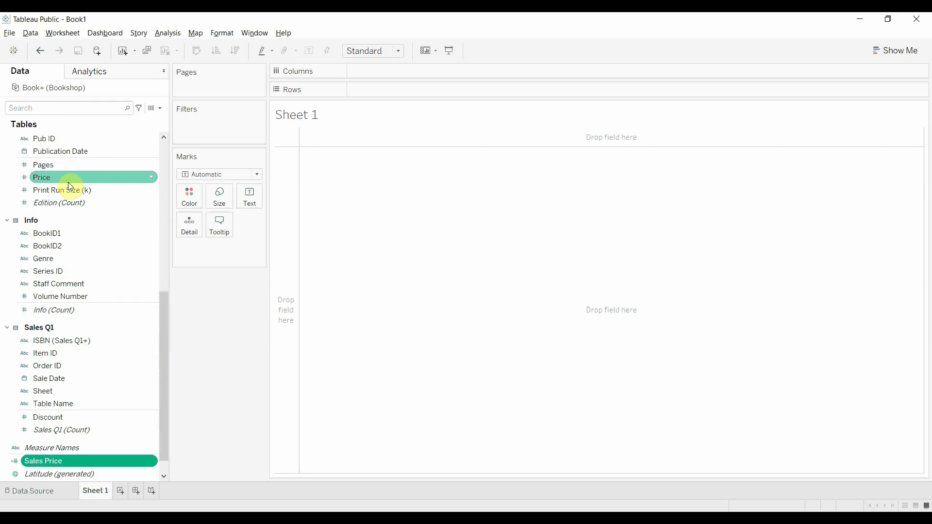
pyautogui.scroll(2, 68, 182)
pyautogui.moveTo(162, 310); pyautogui.dragTo(168, 276)
pyautogui.scroll(-5, 165, 301)
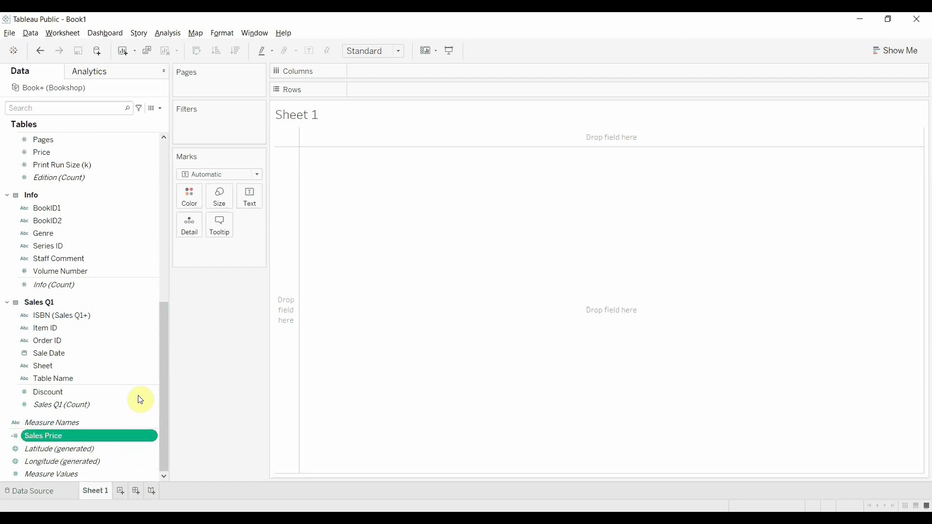
pyautogui.moveTo(162, 393); pyautogui.dragTo(175, 350)
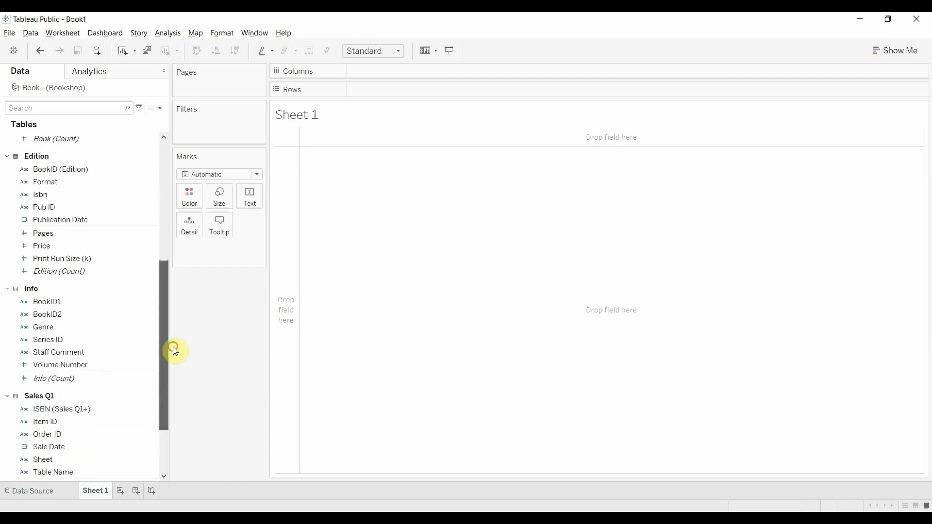
pyautogui.click(116, 248)
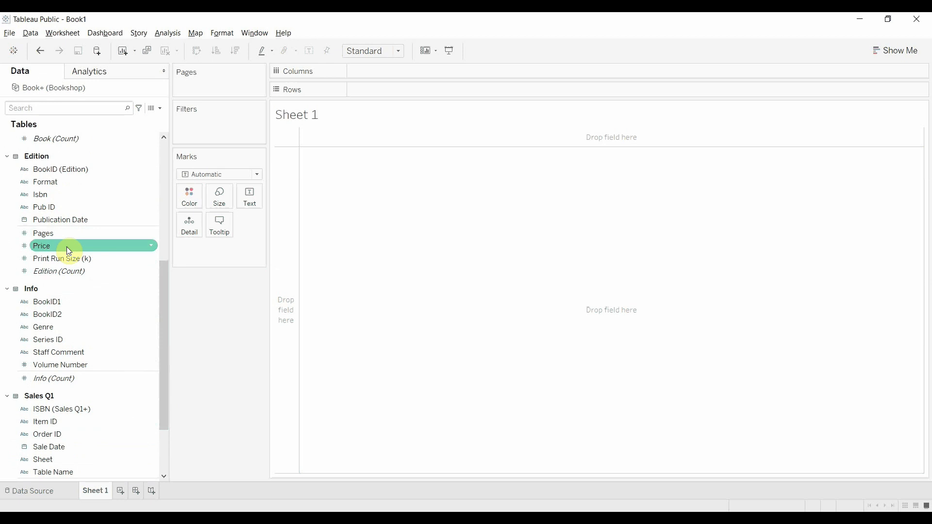
pyautogui.scroll(-3, 126, 243)
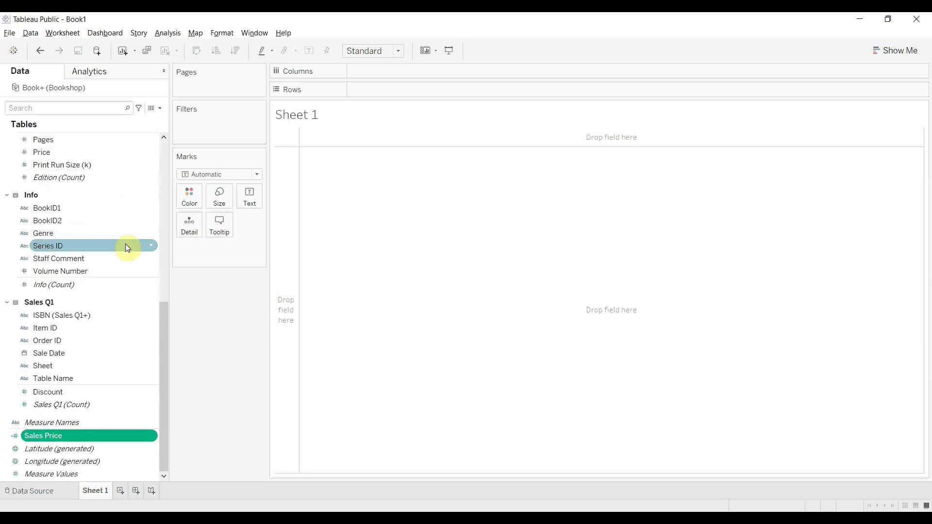
pyautogui.scroll(2, 125, 244)
pyautogui.moveTo(167, 317); pyautogui.dragTo(168, 351)
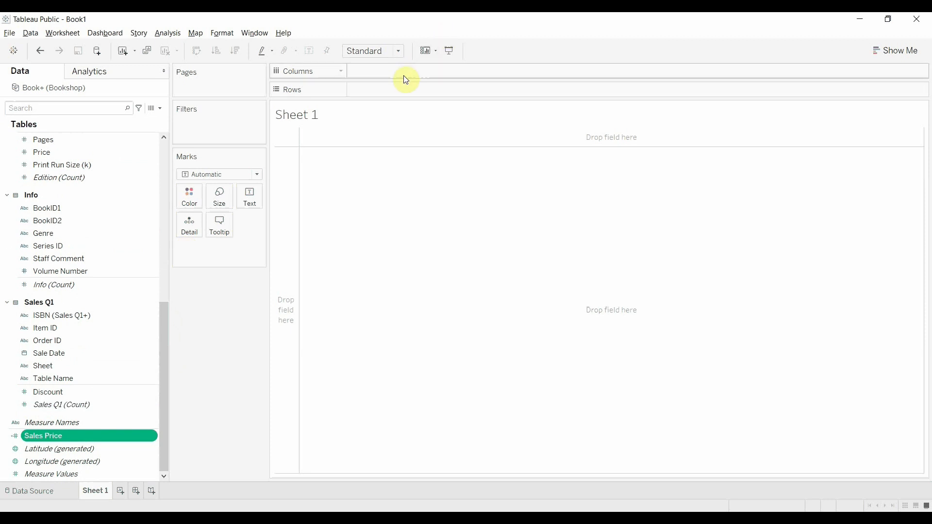
# Add an ad hoc calculation with the constant 1 to Columns
pyautogui.click(375, 76)
pyautogui.doubleClick(375, 75)
pyautogui.write('1')
pyautogui.press('Return')
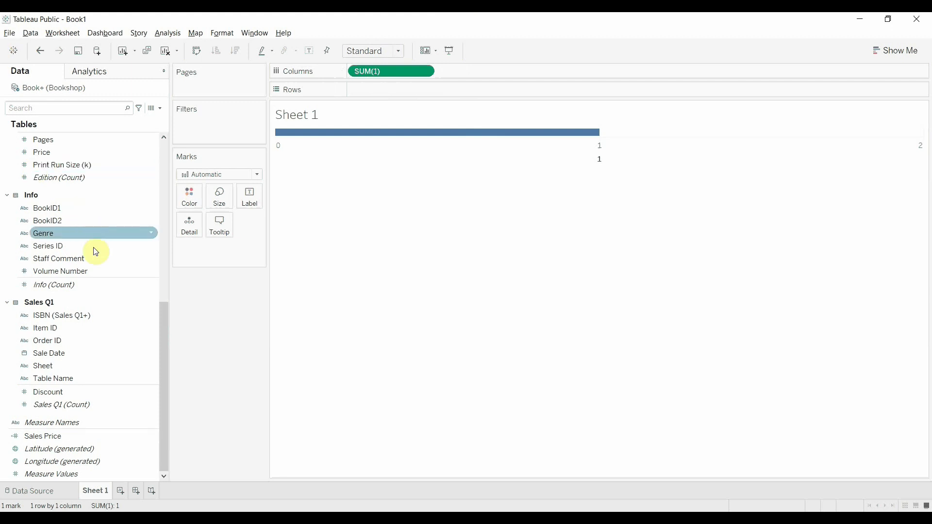
# Add Last Name from the Author table to Rows and look through the bars for each author
pyautogui.moveTo(164, 337); pyautogui.dragTo(167, 181)
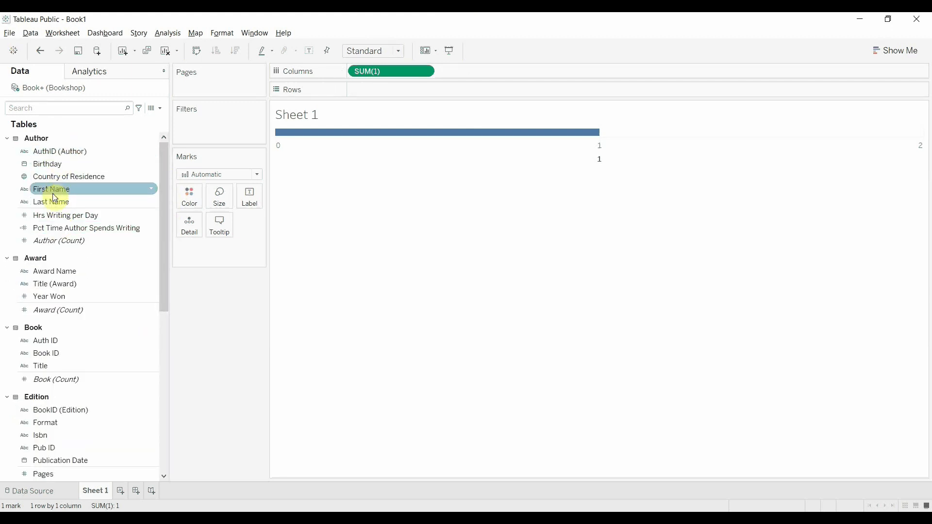
pyautogui.moveTo(53, 202); pyautogui.dragTo(376, 91)
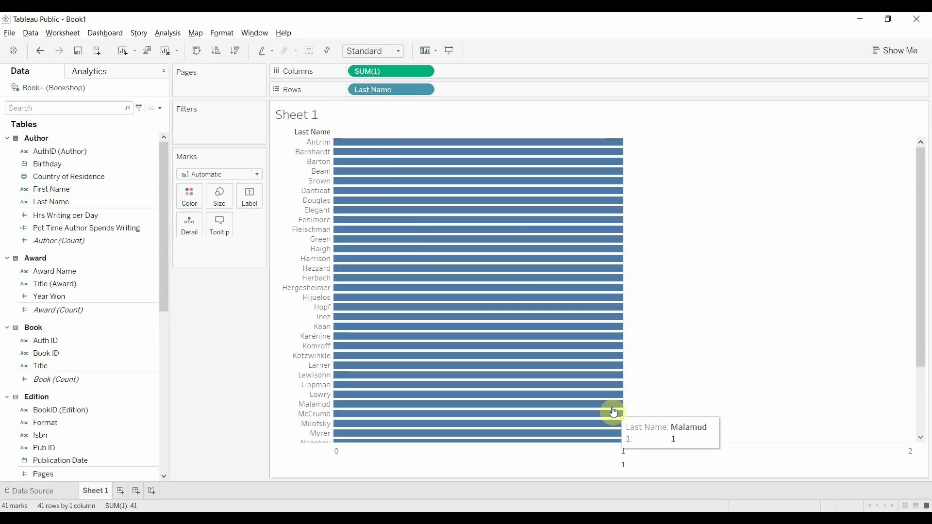
pyautogui.moveTo(921, 269); pyautogui.dragTo(922, 350)
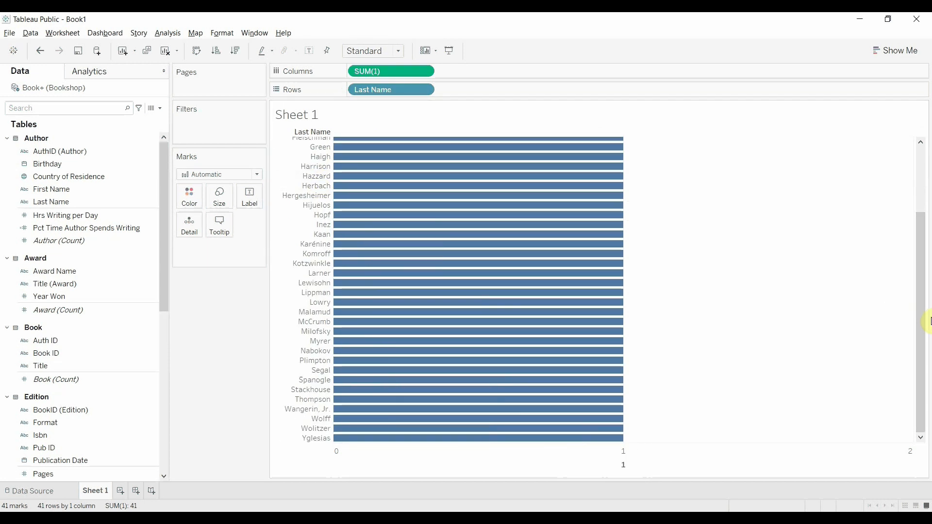
pyautogui.moveTo(925, 239); pyautogui.dragTo(921, 171)
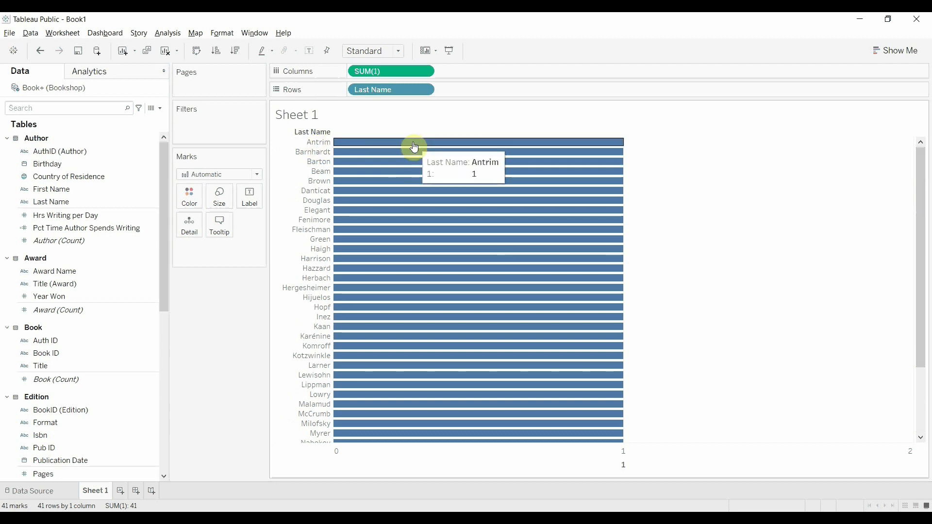
pyautogui.click(385, 191)
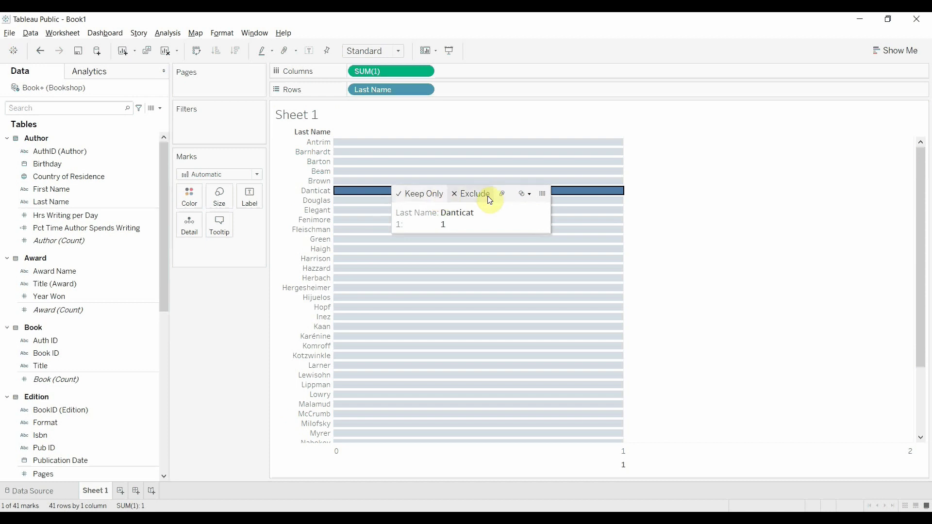
pyautogui.click(671, 163)
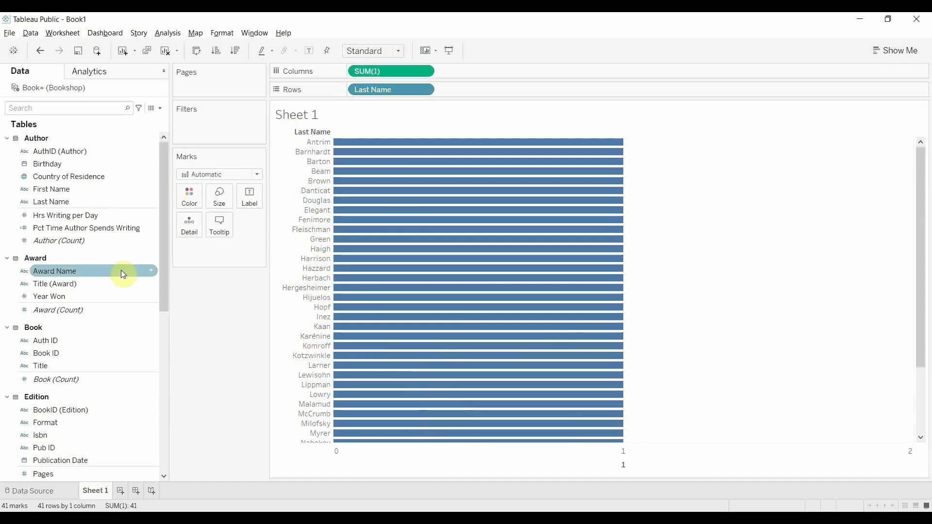
# Add Title from the Book table to Rows after Last Name and examine the titles of one author with several books
pyautogui.moveTo(80, 365); pyautogui.dragTo(485, 88)
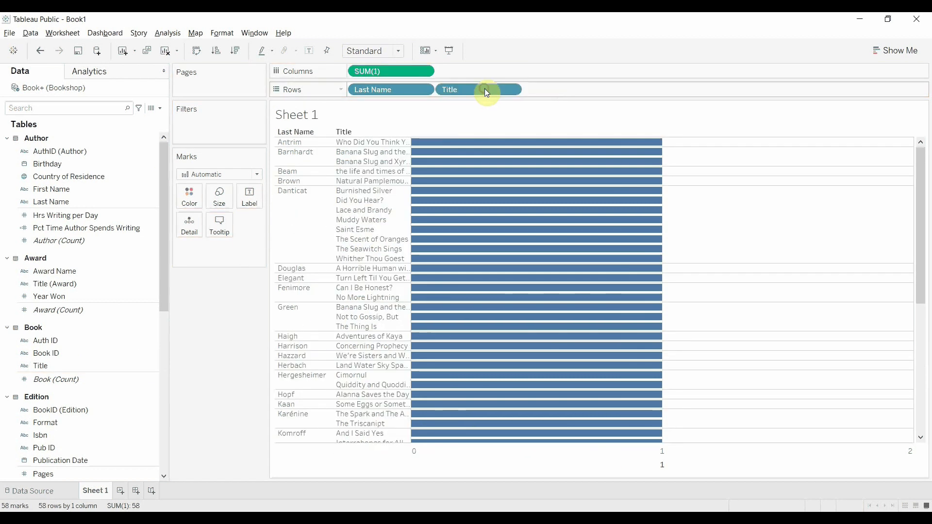
pyautogui.click(306, 215)
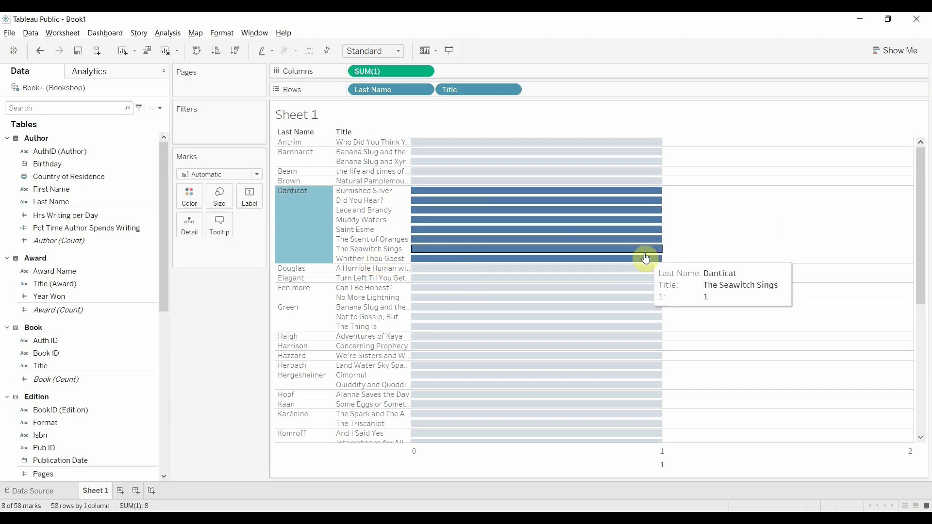
pyautogui.click(298, 224)
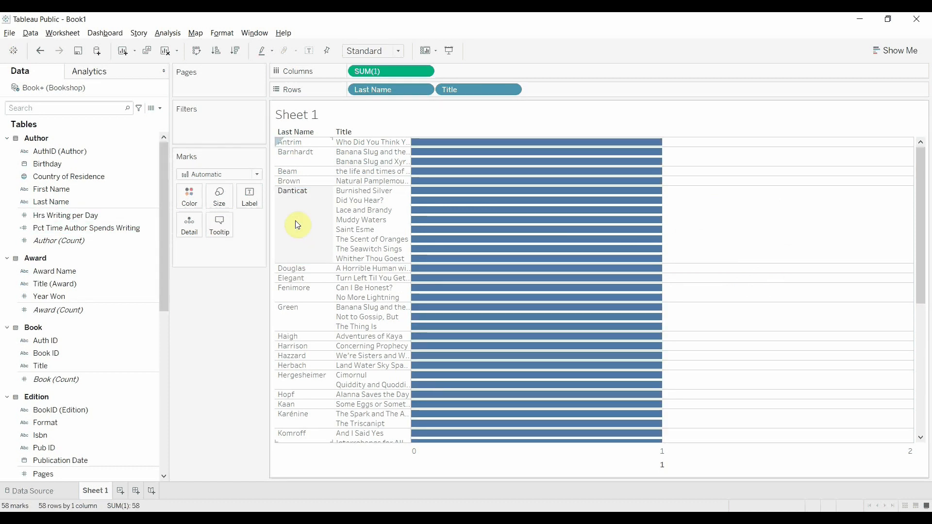